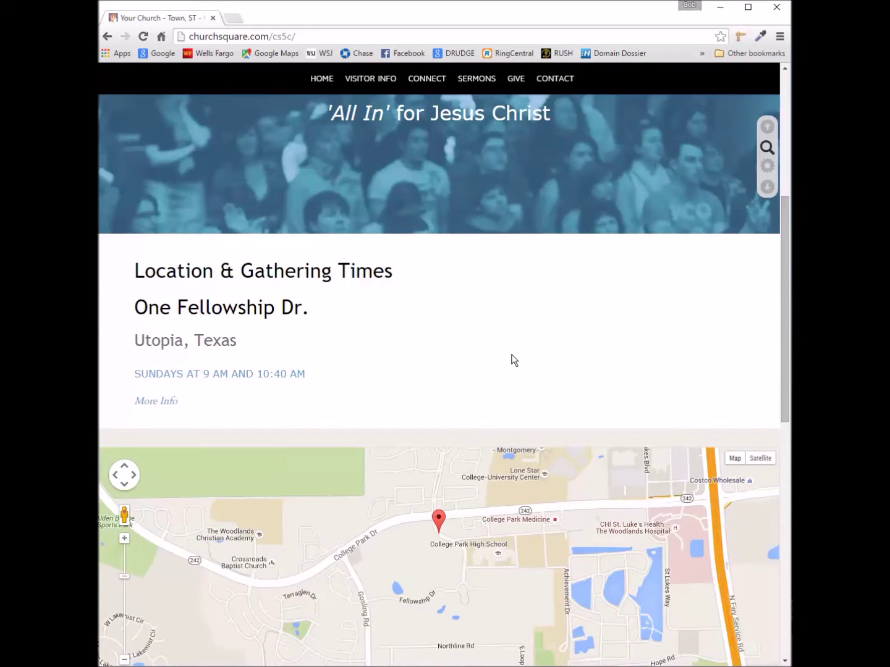
# Step: Look through the existing home page's sections from the map down to the footer, then return to its beginning
pyautogui.moveTo(784, 380); pyautogui.dragTo(759, 467)
pyautogui.scroll(-3, 759, 467)
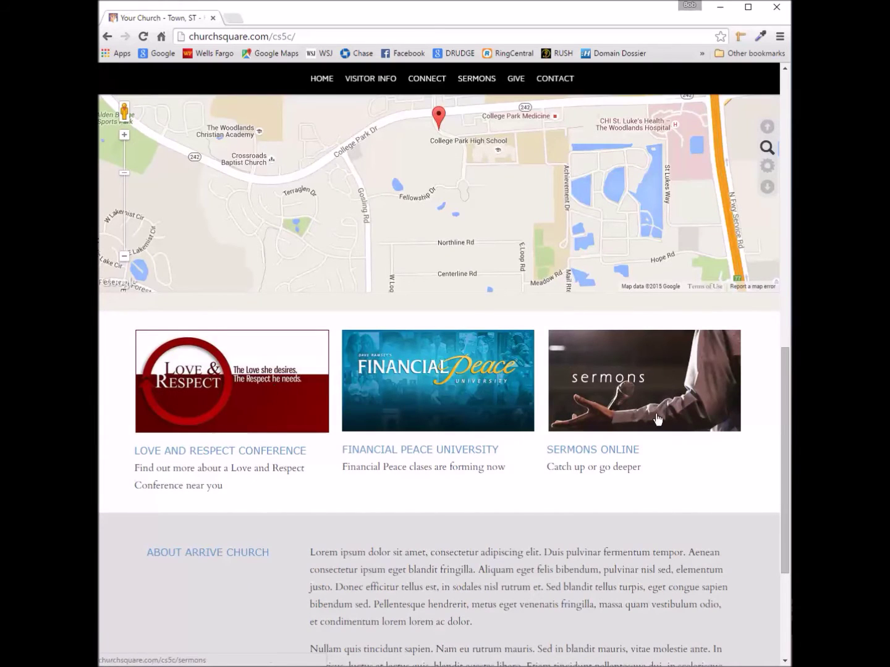
pyautogui.moveTo(788, 426); pyautogui.dragTo(761, 522)
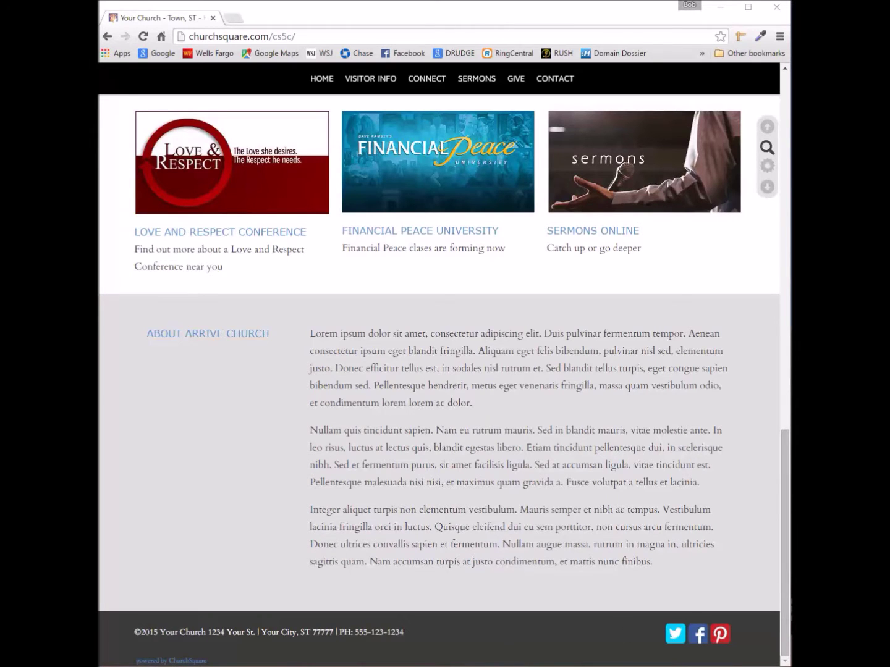
pyautogui.moveTo(786, 633)
pyautogui.mouseDown()
pyautogui.moveTo(789, 411)
pyautogui.moveTo(788, 632)
pyautogui.mouseUp()
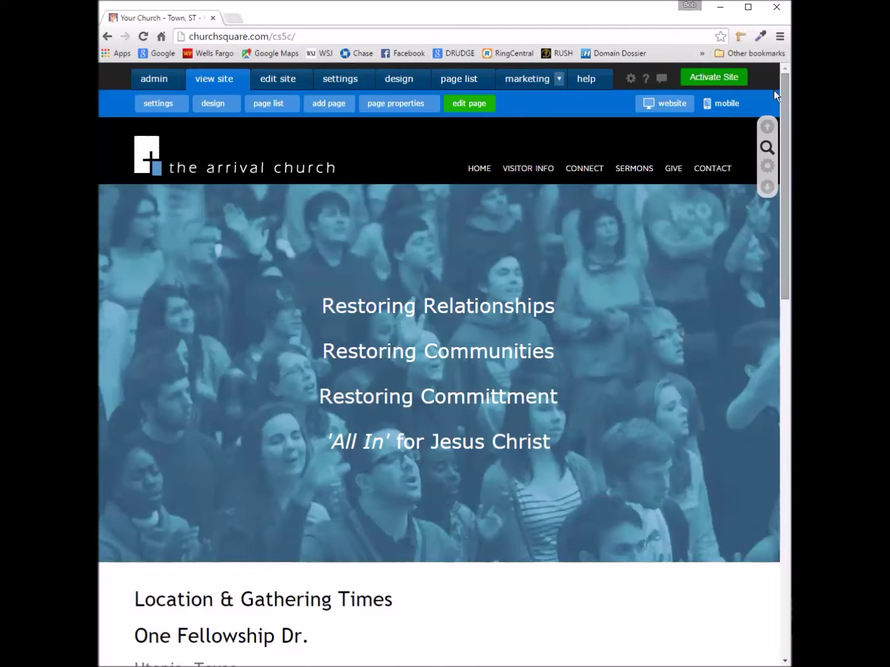
# Step: Create a long form/single page named "Welcom" in the main menu, marked under construction and using the main site menu, and view it
pyautogui.click(319, 105)
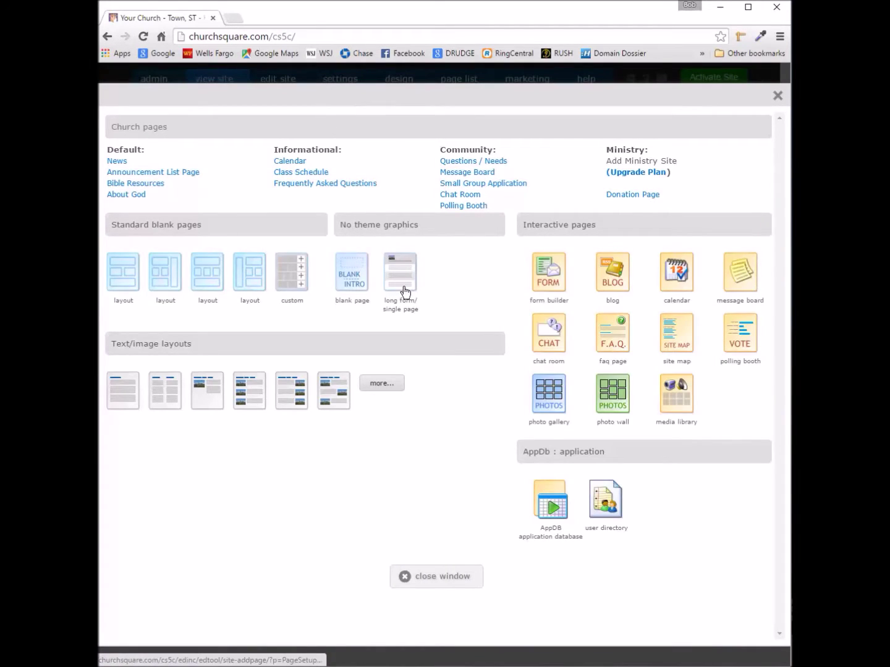
pyautogui.click(403, 287)
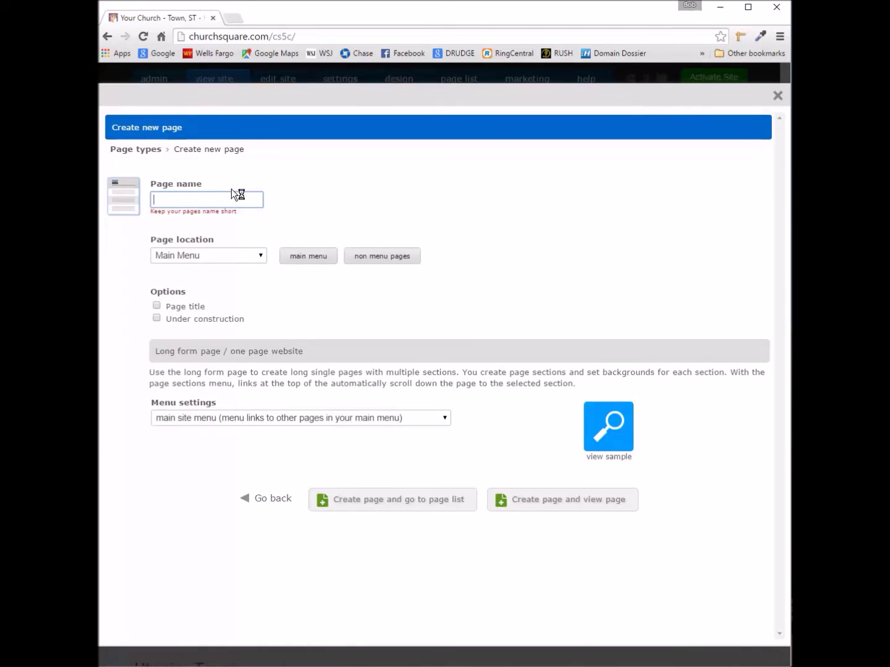
pyautogui.write('Welcom')
pyautogui.click(158, 319)
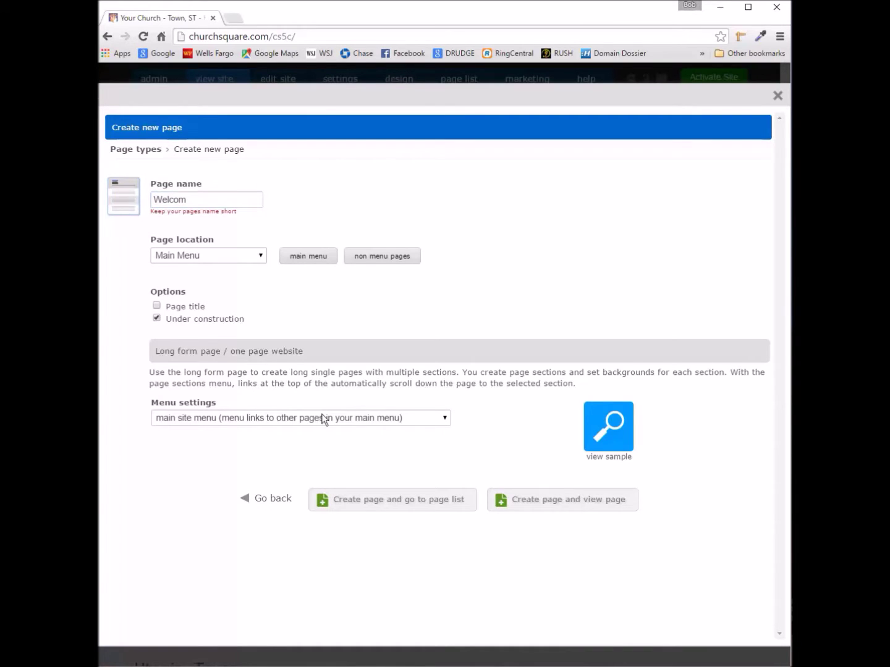
pyautogui.click(440, 420)
pyautogui.click(425, 447)
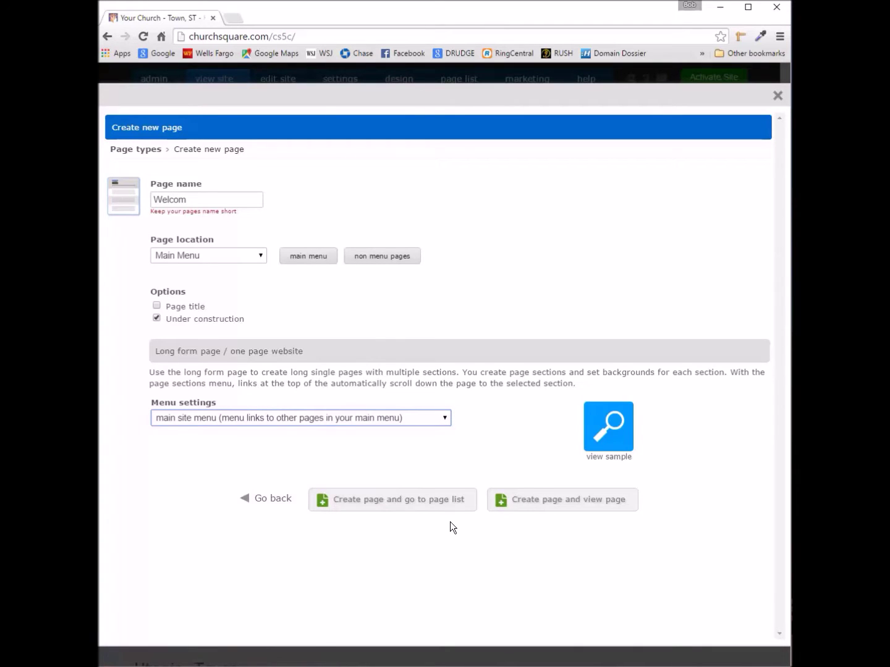
pyautogui.click(562, 499)
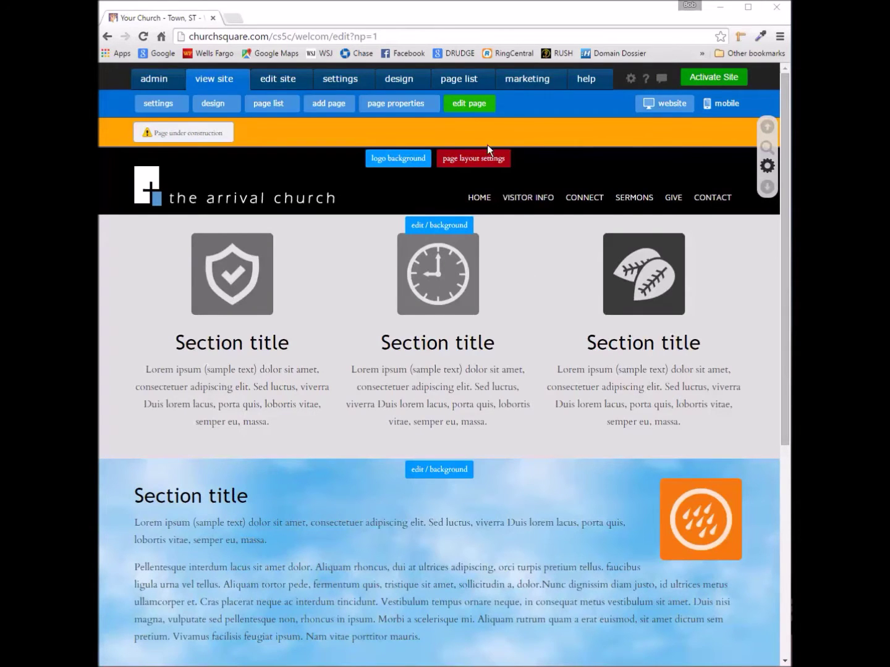
# Step: Rename the Services page section to "Services Times" and set its second row to 0 columns
pyautogui.click(472, 159)
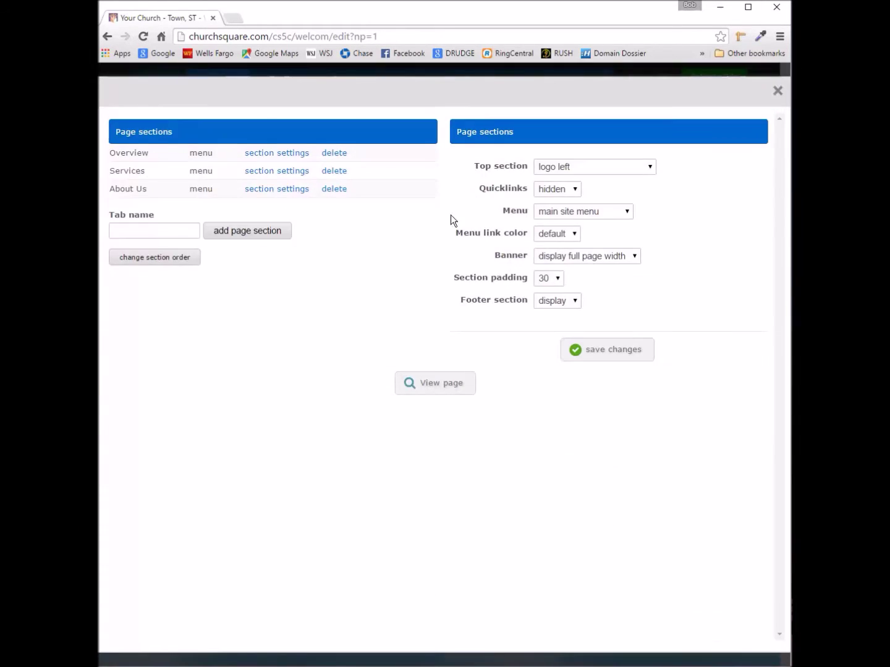
pyautogui.click(270, 172)
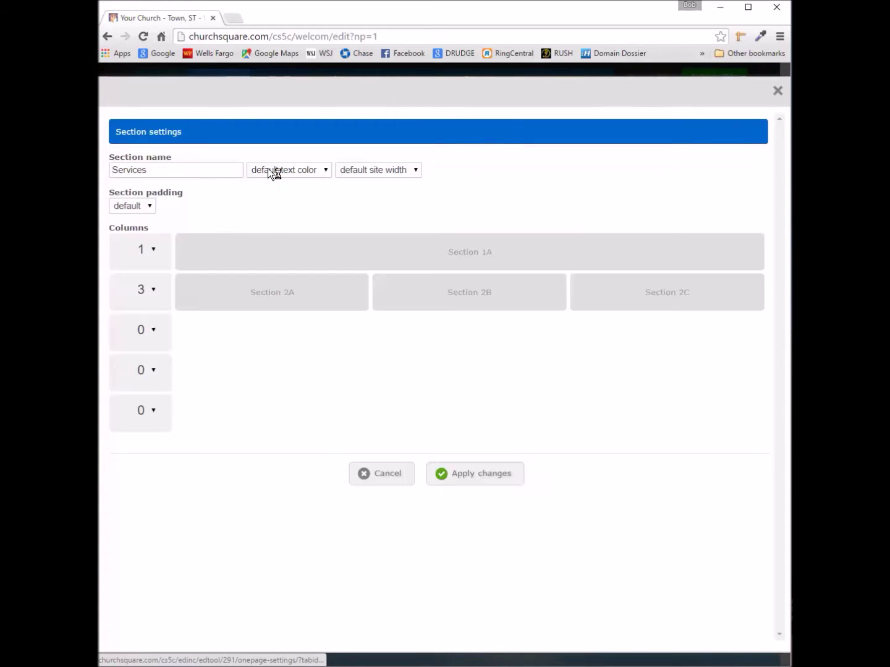
pyautogui.click(187, 166)
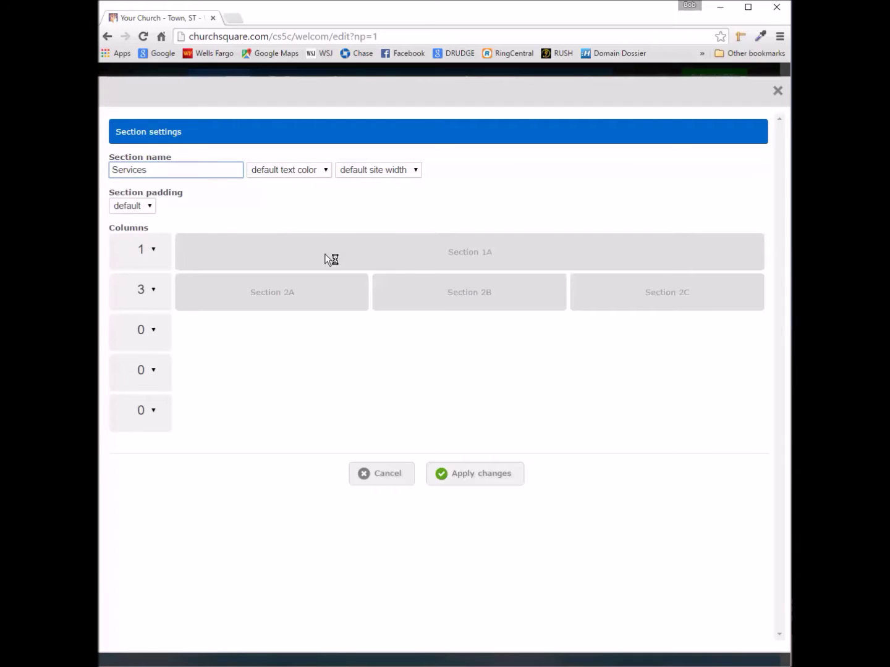
pyautogui.write('Times')
pyautogui.click(156, 301)
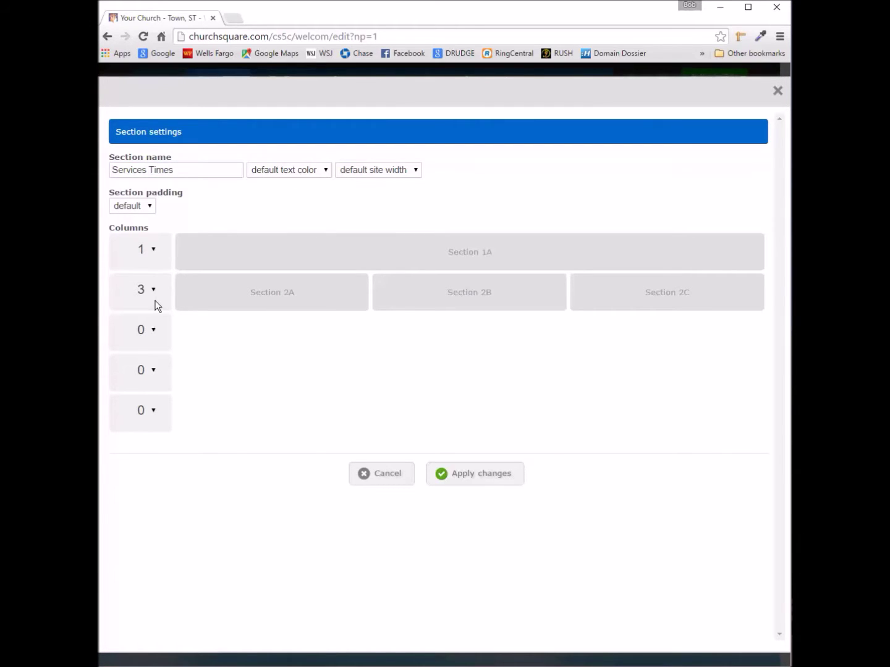
pyautogui.click(159, 297)
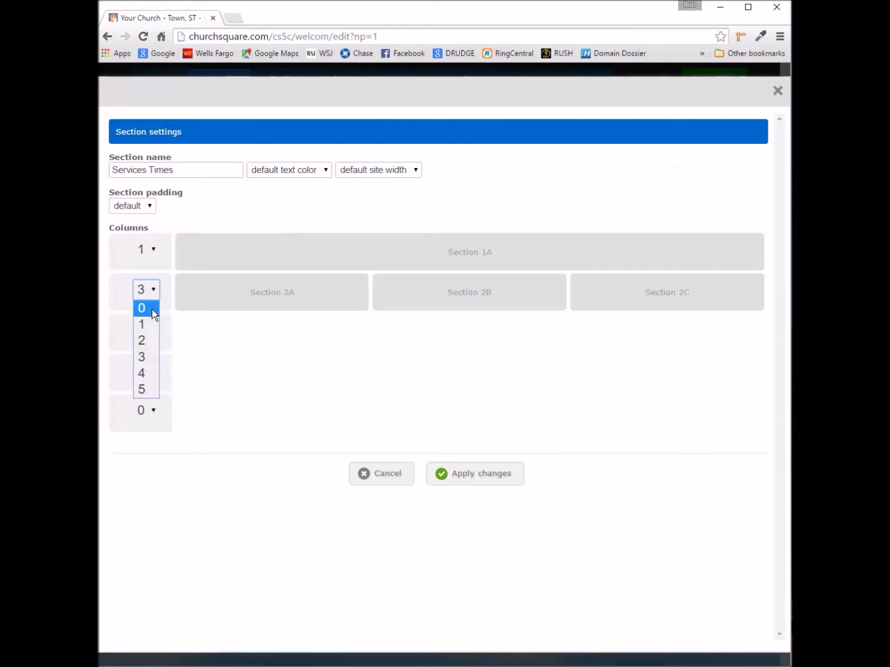
pyautogui.click(146, 309)
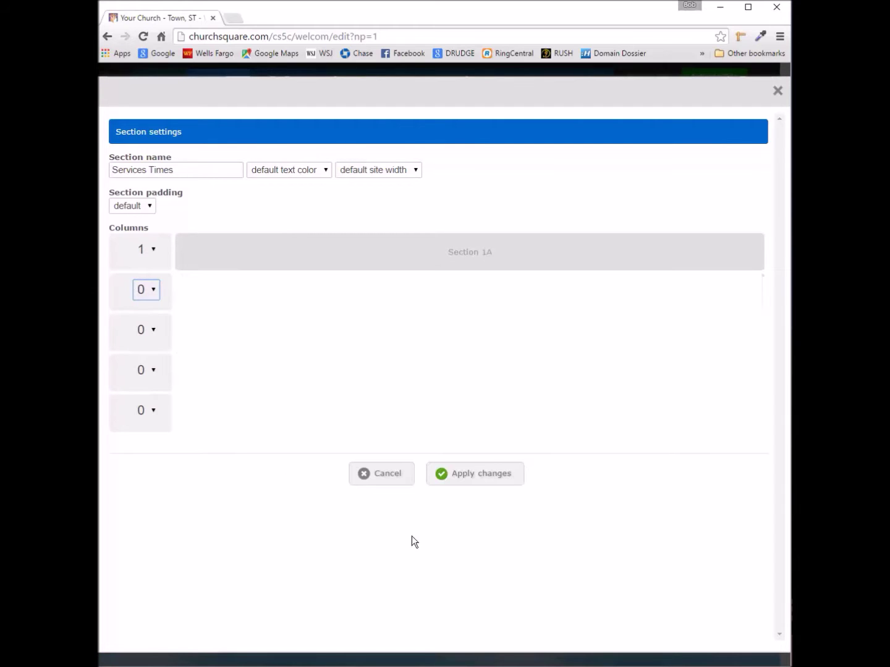
pyautogui.click(495, 475)
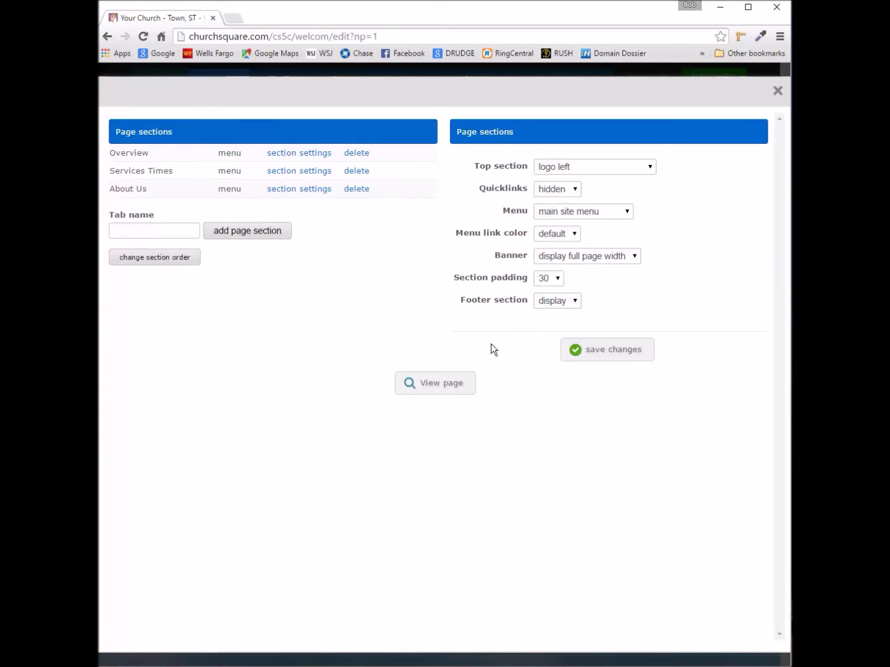
# Step: Add two page sections named "Map" and "Events and Sermons"
pyautogui.click(173, 236)
pyautogui.click(145, 235)
pyautogui.write('Map')
pyautogui.click(246, 232)
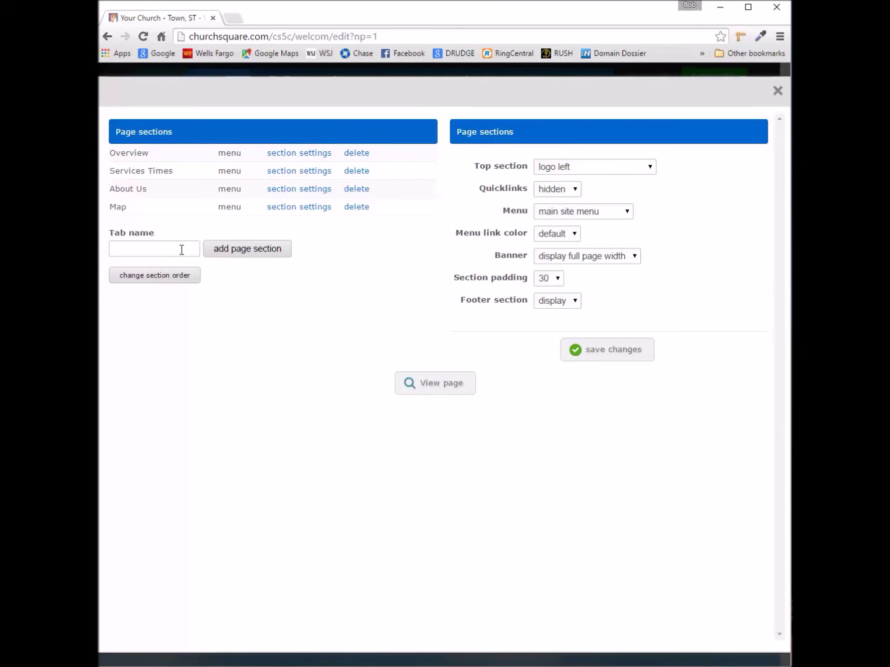
pyautogui.click(181, 249)
pyautogui.write('Events and Sermons')
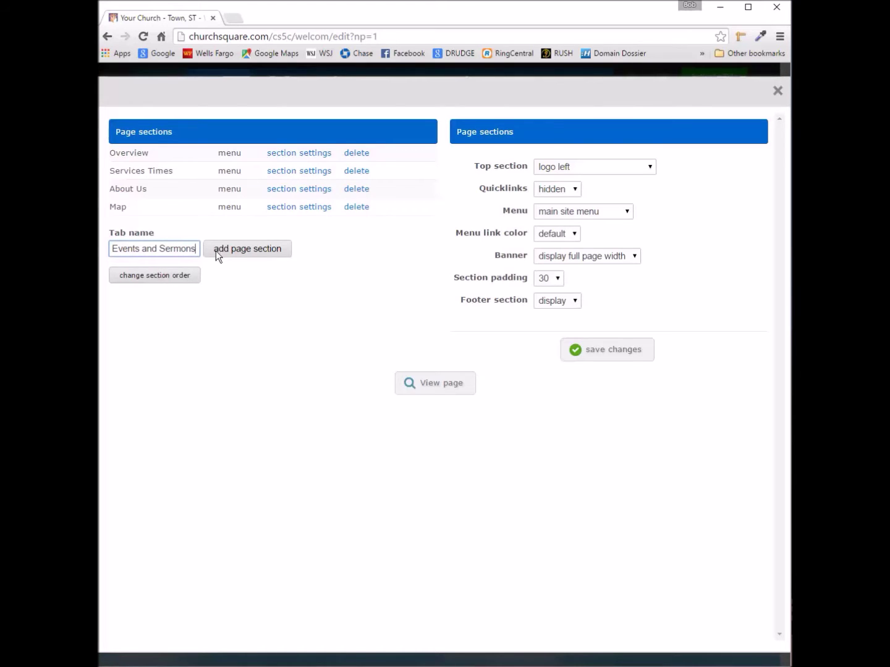
pyautogui.click(253, 248)
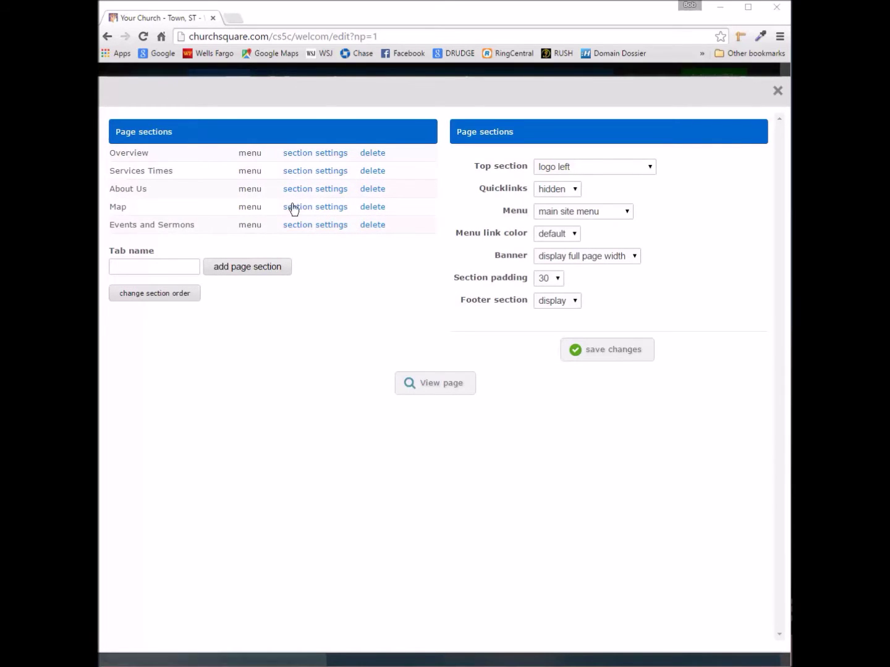
# Step: Set the first row of the Events and Sermons section to 3 columns and apply the change
pyautogui.click(305, 226)
pyautogui.click(149, 249)
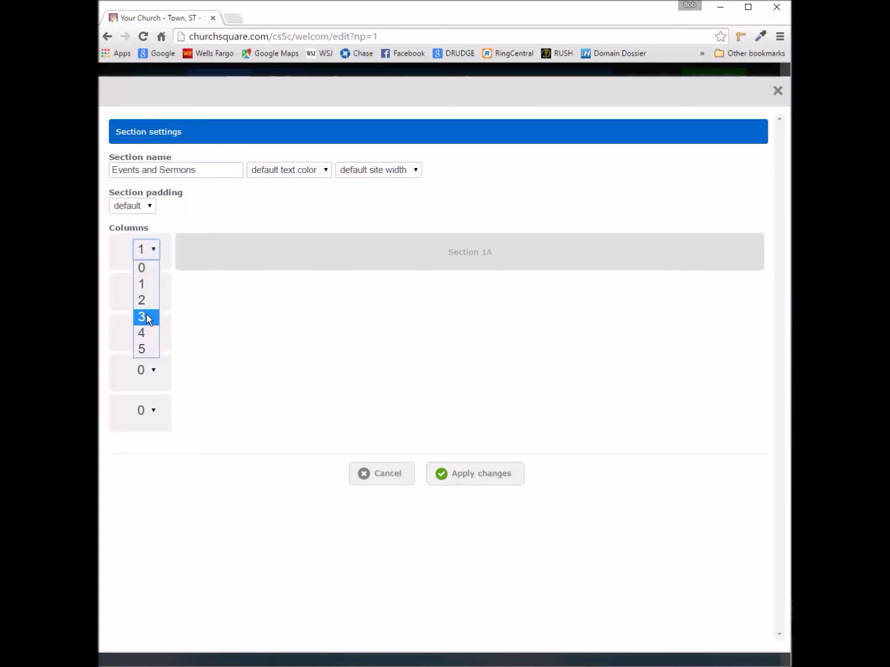
pyautogui.click(146, 315)
pyautogui.click(482, 481)
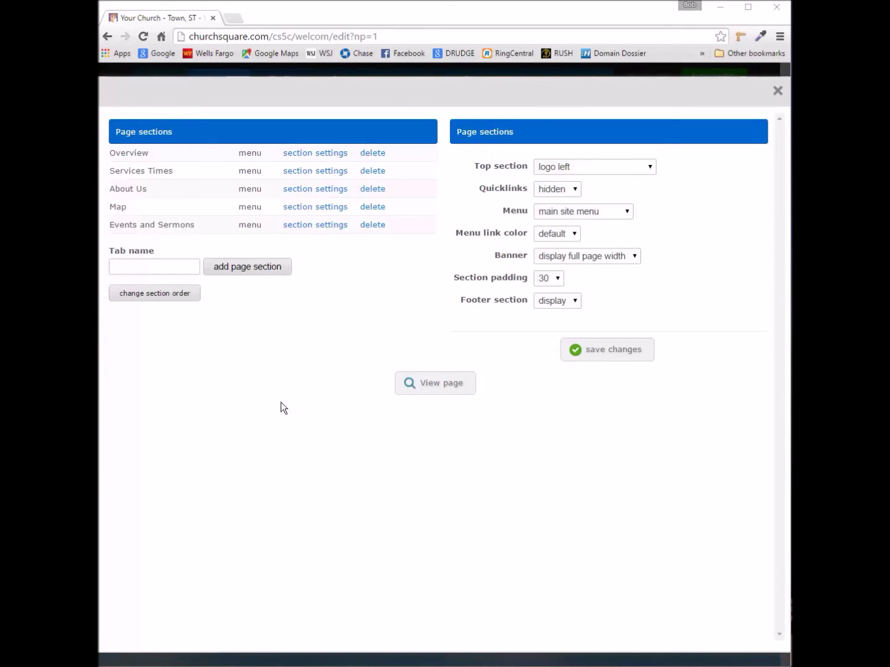
# Step: Reorder the page sections so that About Us comes last, after Events and Sermons
pyautogui.click(169, 298)
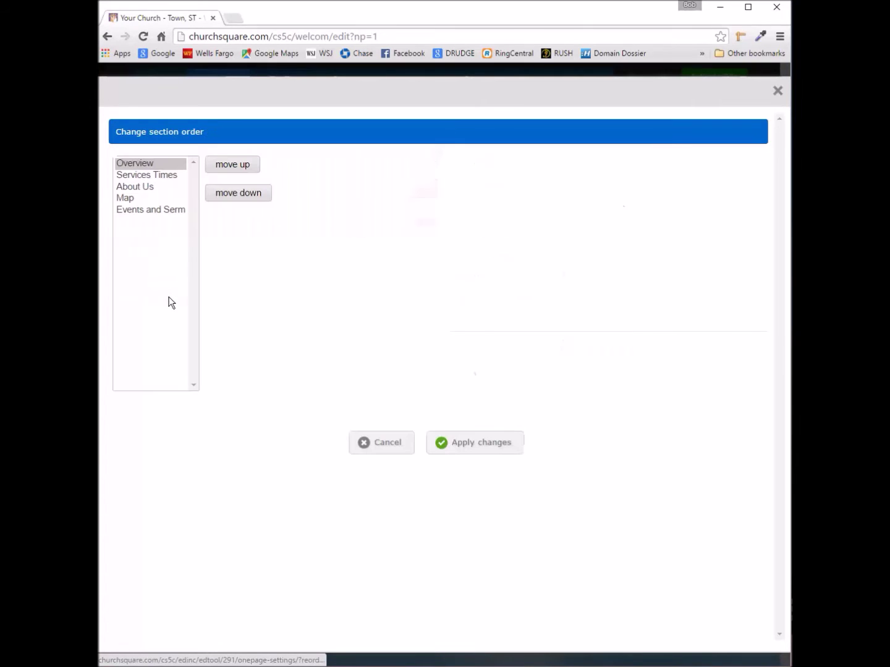
pyautogui.click(160, 187)
pyautogui.click(257, 189)
pyautogui.click(256, 192)
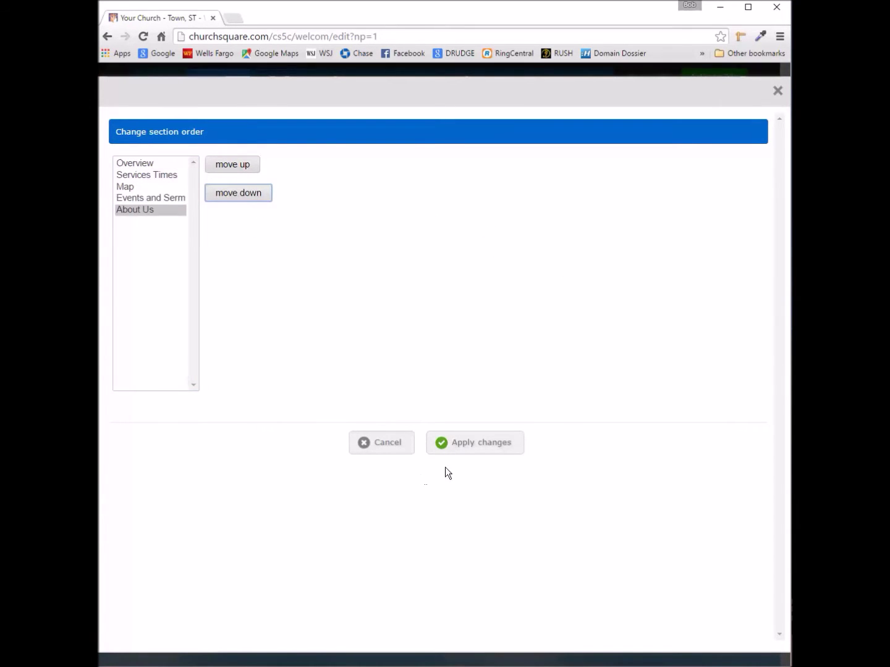
pyautogui.click(473, 455)
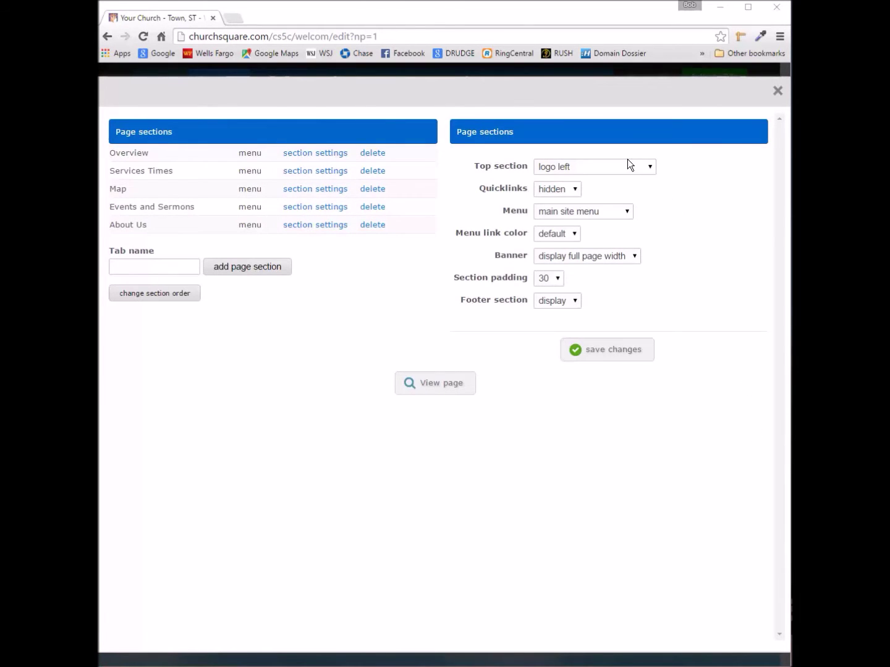
# Step: Set the page's menu link color to light, save the layout settings and return to the page
pyautogui.click(569, 234)
pyautogui.click(553, 272)
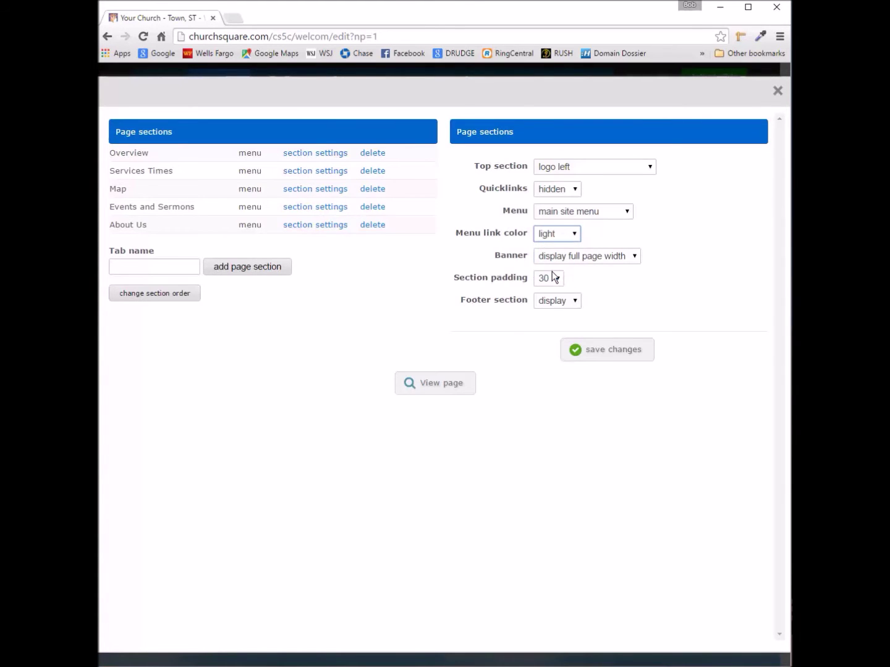
pyautogui.click(596, 359)
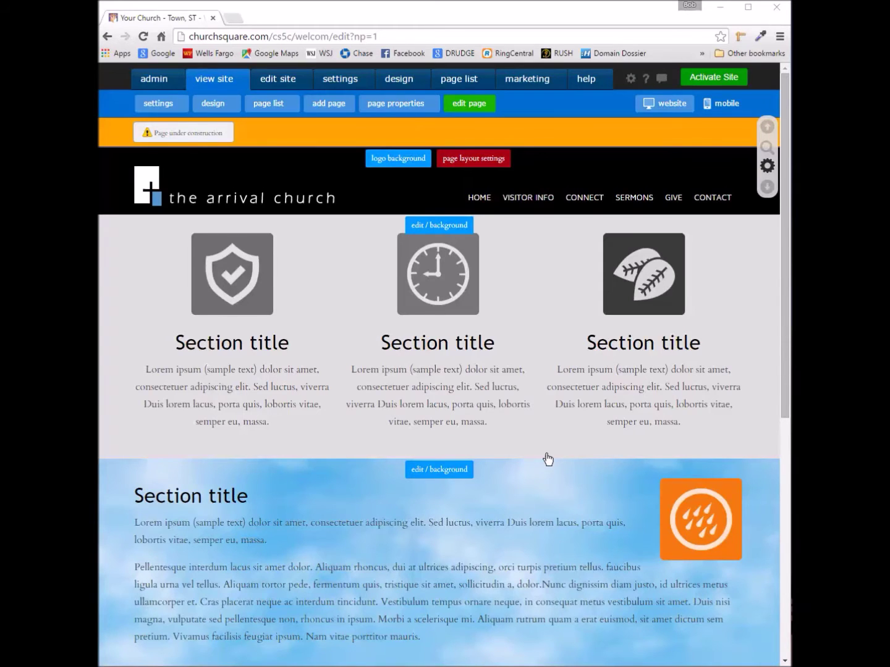
# Step: Use the image CS5c-BNNR-BKGD.jpg as the background of the first page section with the three icons
pyautogui.click(440, 225)
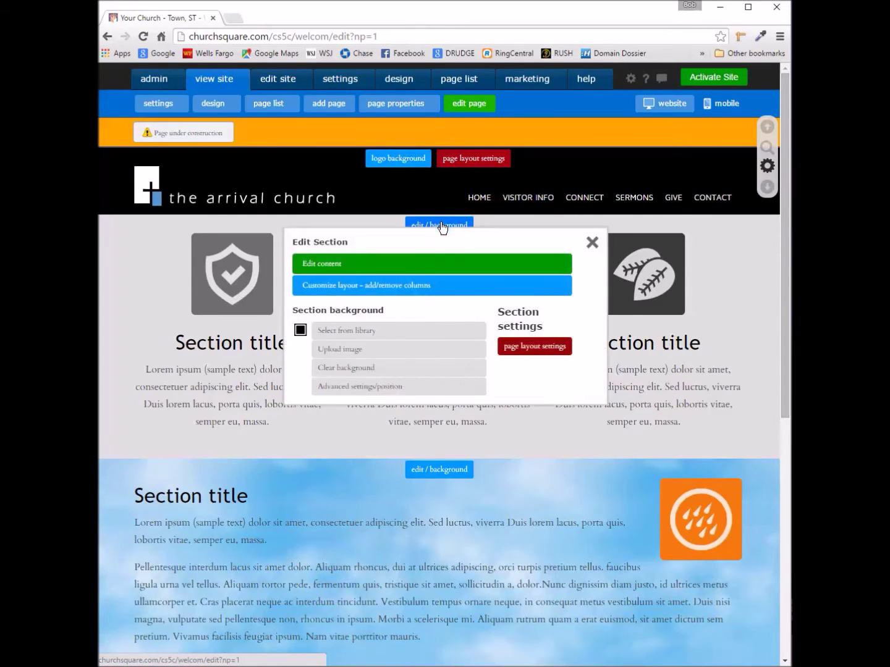
pyautogui.click(358, 351)
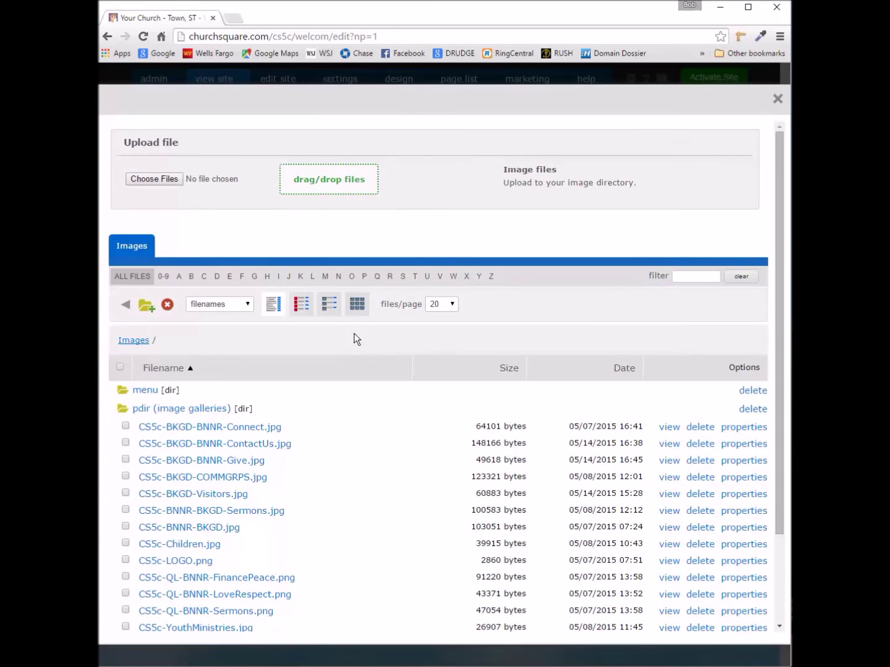
pyautogui.click(329, 304)
pyautogui.scroll(-4, 321, 510)
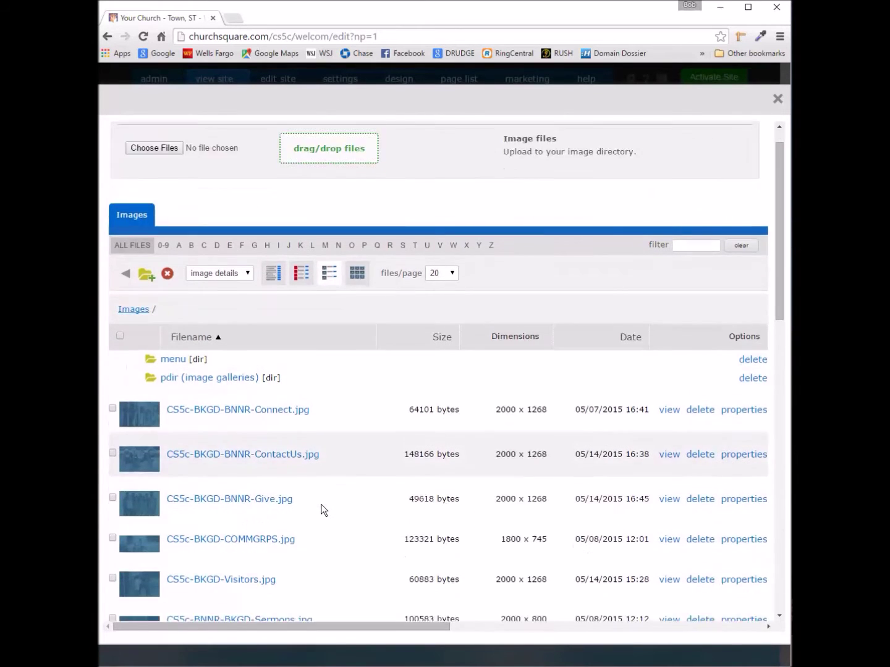
pyautogui.click(229, 490)
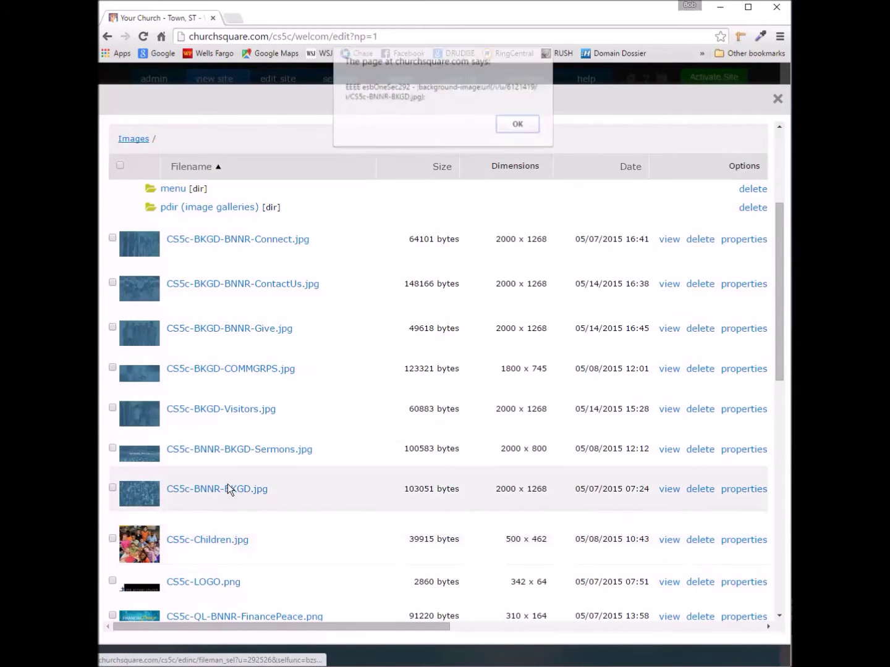
pyautogui.click(537, 130)
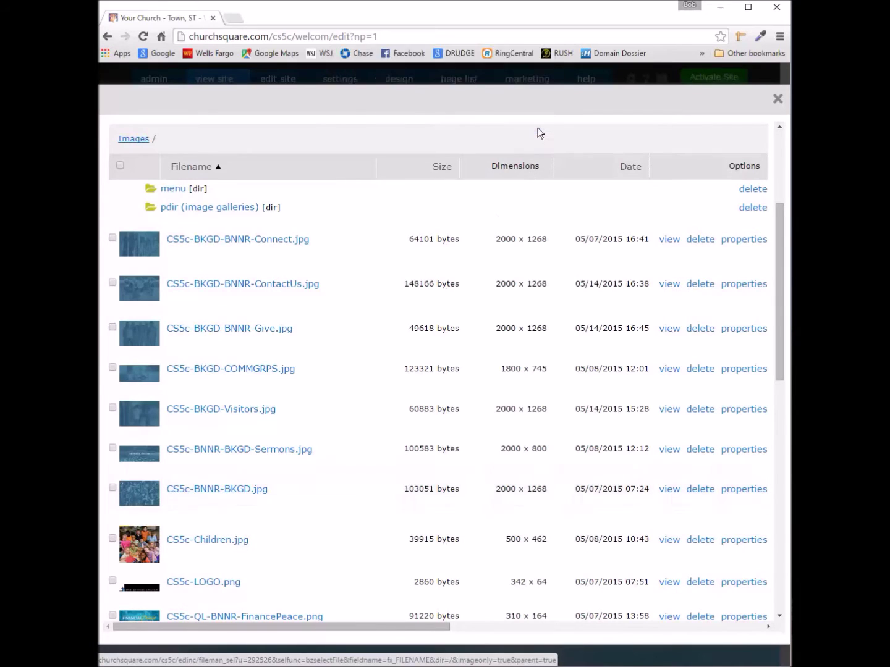
pyautogui.click(518, 144)
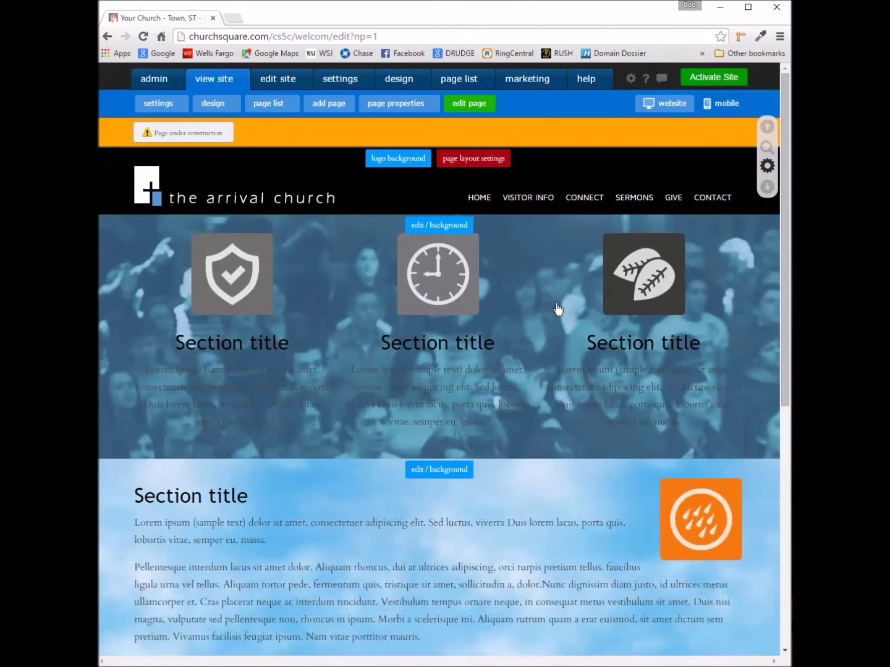
# Step: Set the first section's background image position to center top
pyautogui.click(446, 226)
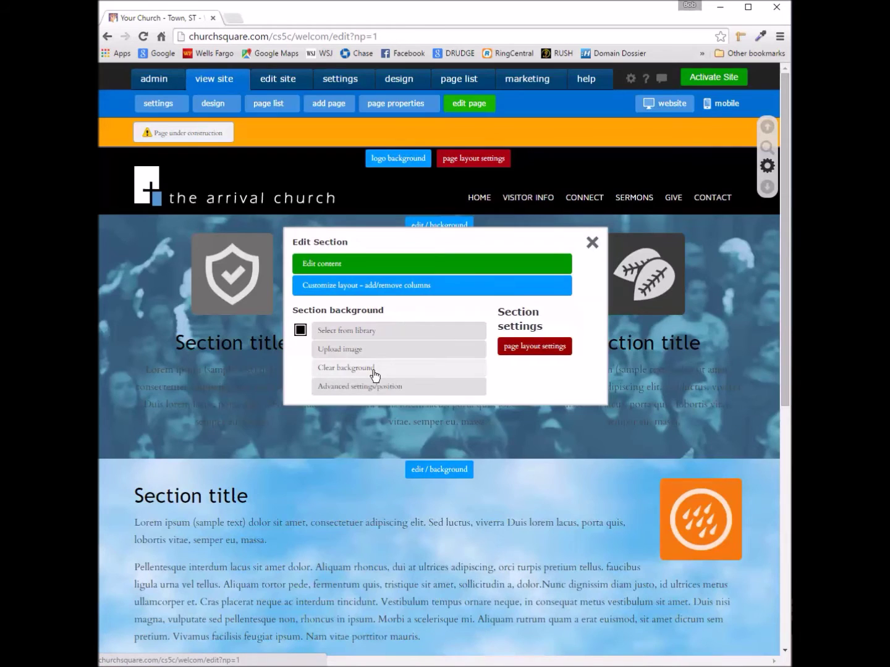
pyautogui.click(370, 388)
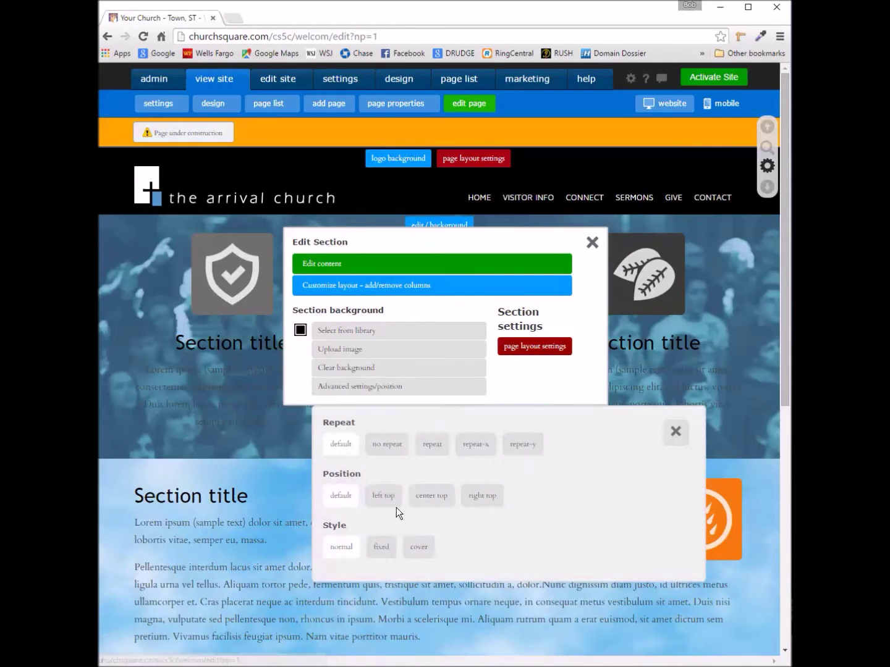
pyautogui.click(435, 498)
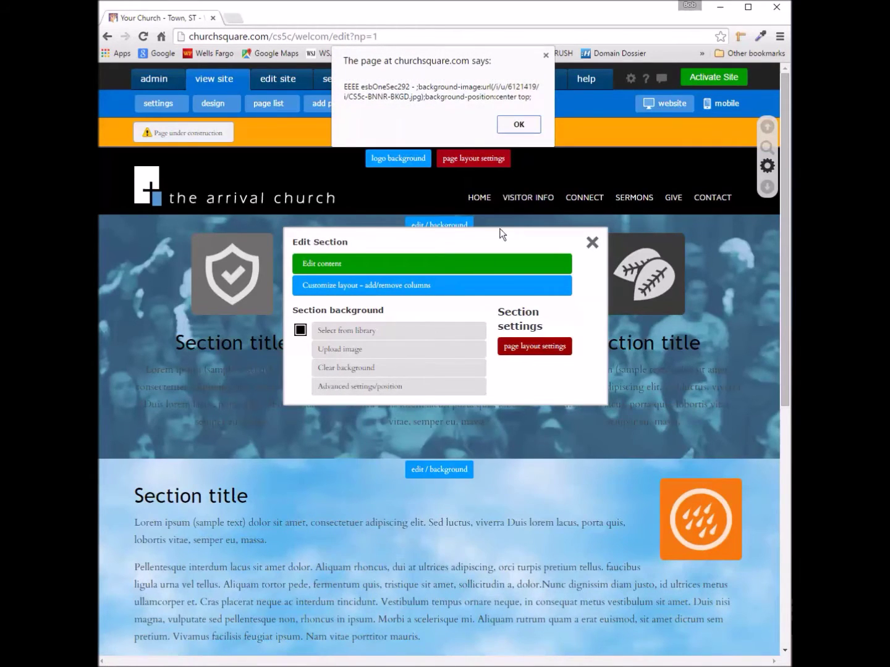
pyautogui.click(516, 122)
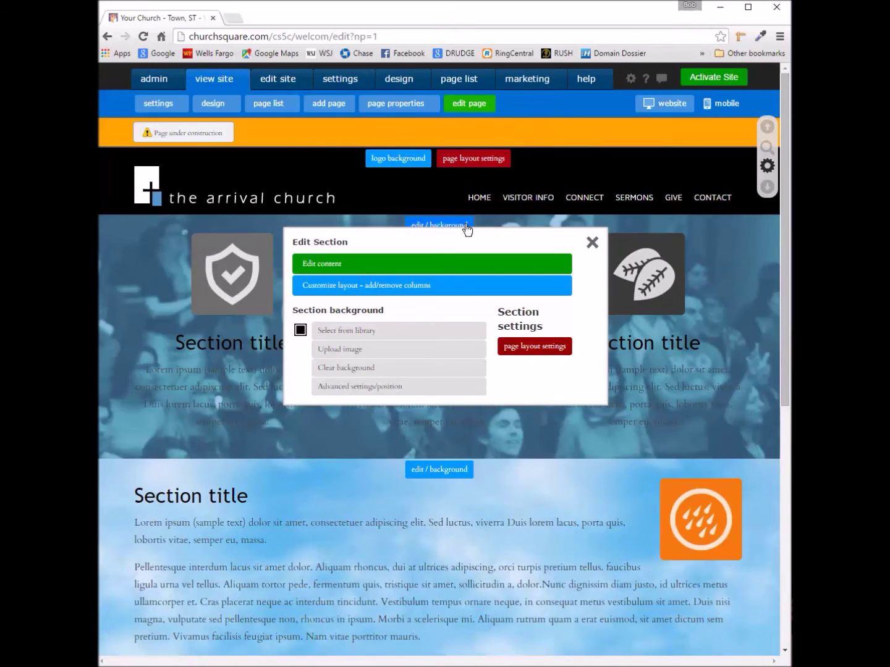
# Step: Set the first section's background image style to fixed and close the section's edit dialog
pyautogui.click(385, 388)
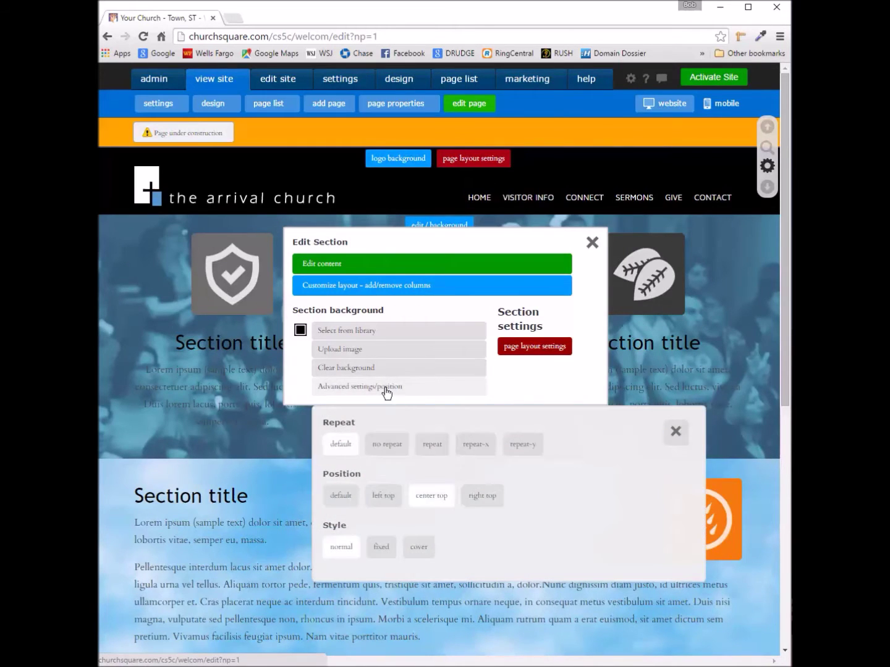
pyautogui.click(385, 551)
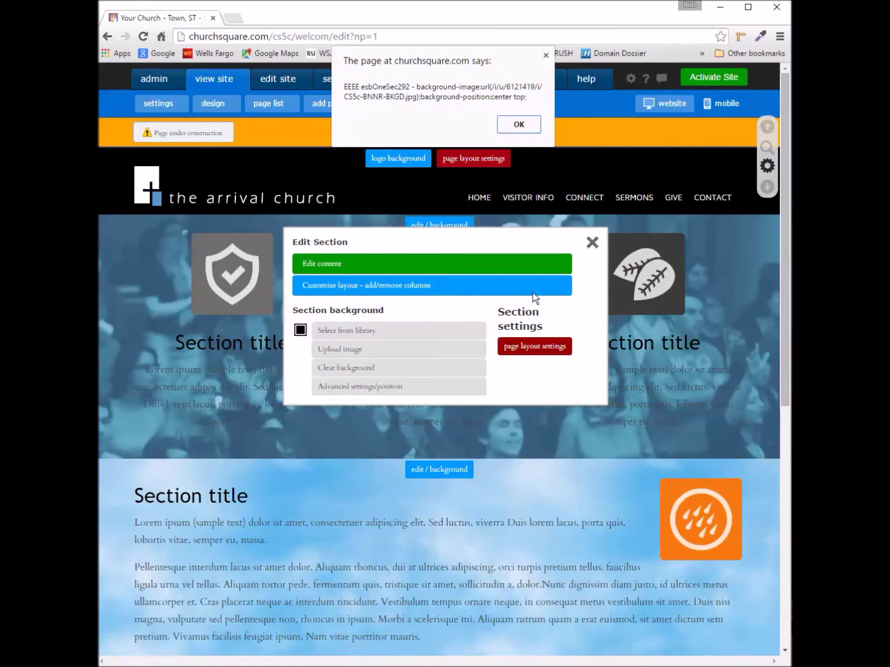
pyautogui.click(535, 124)
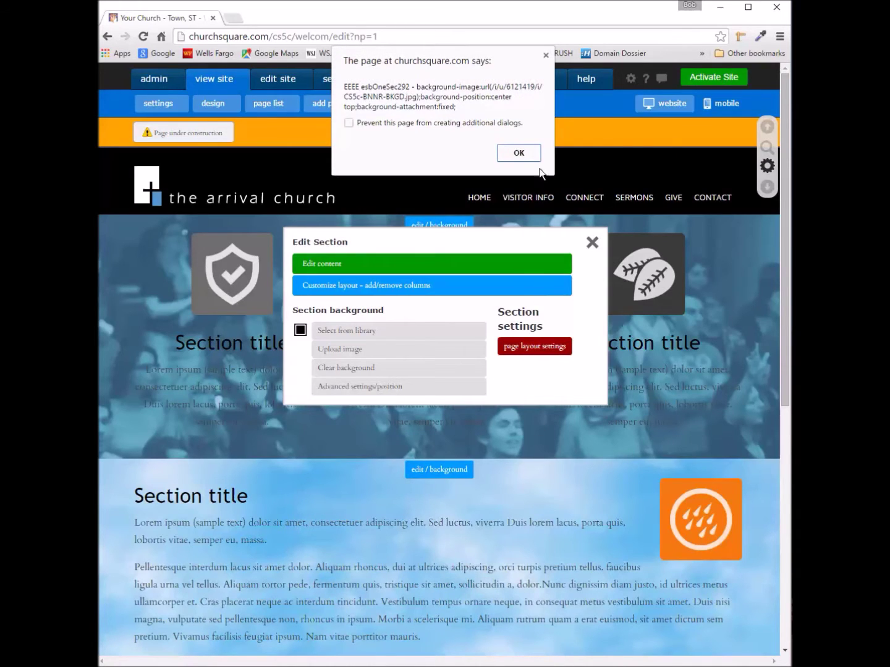
pyautogui.click(519, 153)
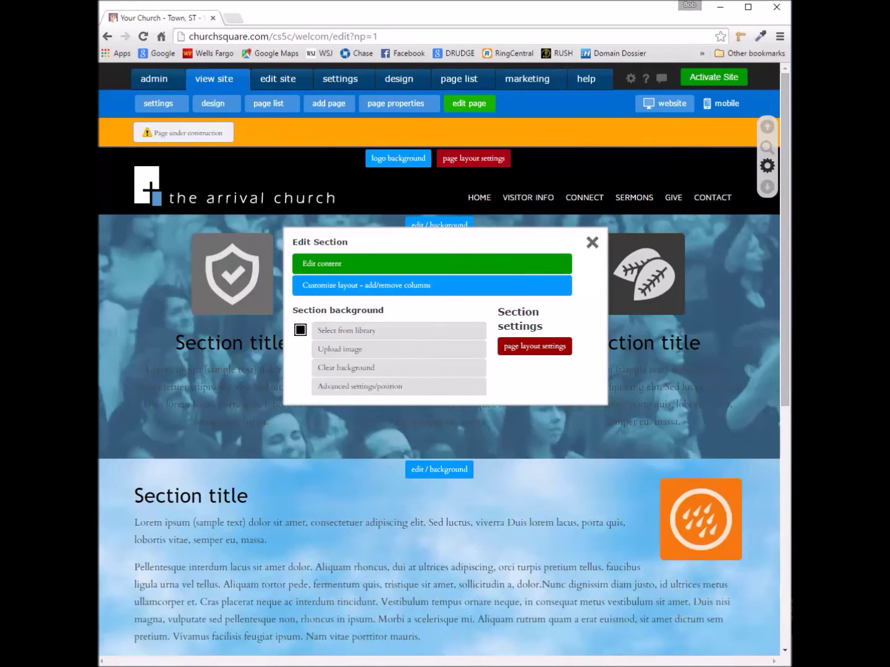
pyautogui.click(598, 242)
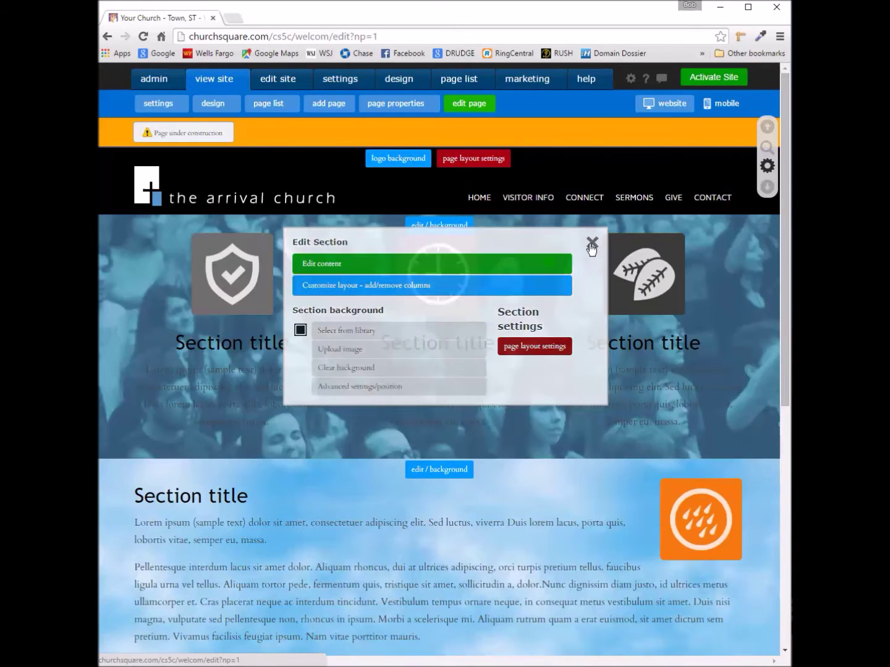
# Step: Open the first section's content for editing and add a plain text component to Section 1A
pyautogui.click(450, 223)
pyautogui.click(439, 268)
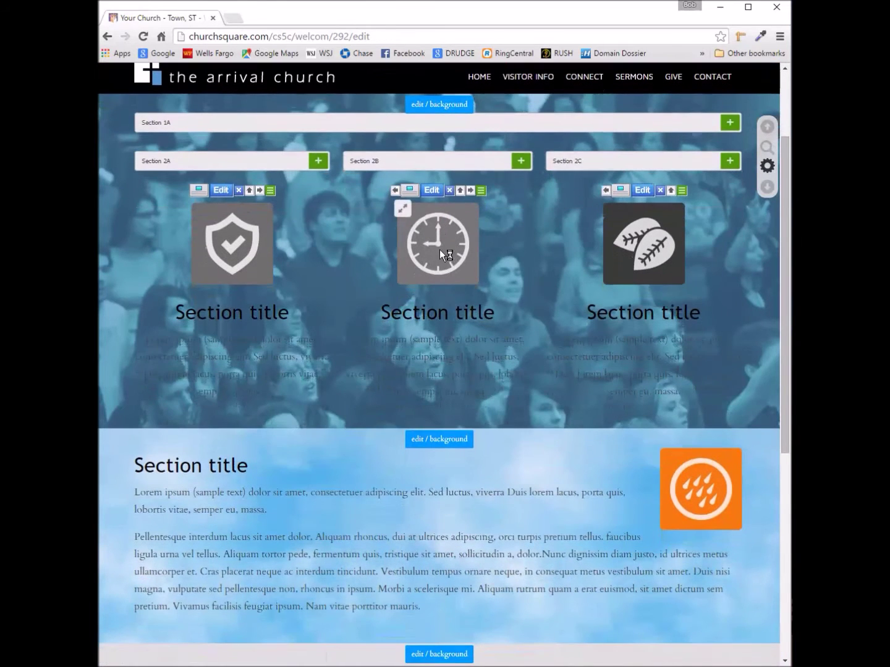
pyautogui.click(730, 123)
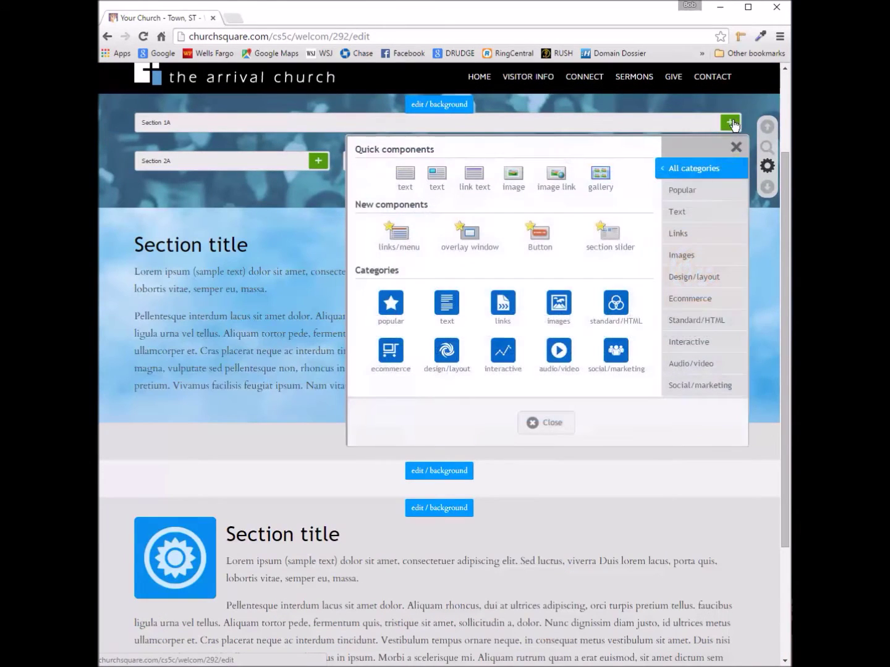
pyautogui.click(405, 178)
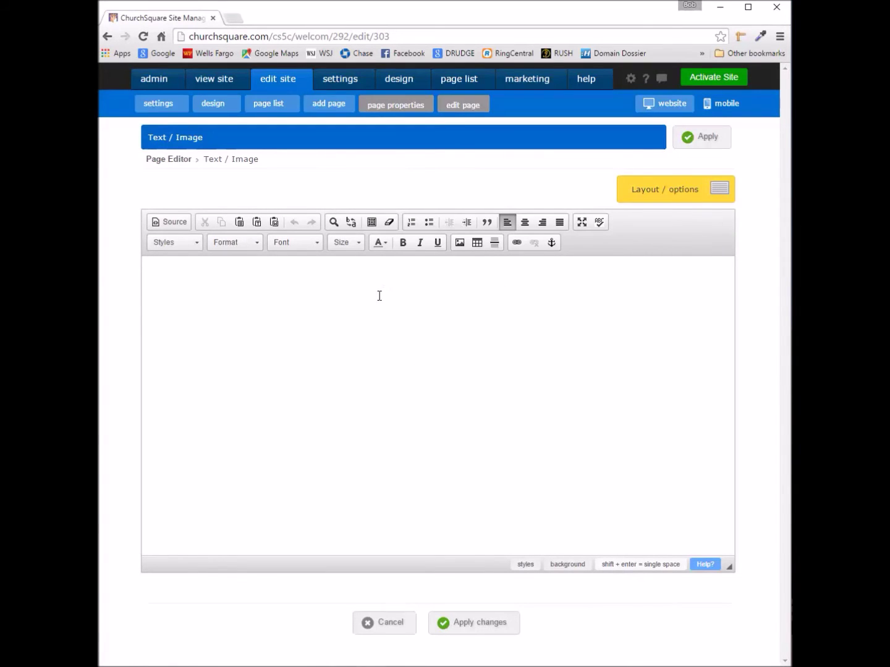
# Step: Insert a full-width table with 1 row, 1 column and cell padding 20, customizing its height, border size and cell spacing
pyautogui.click(237, 262)
pyautogui.click(480, 243)
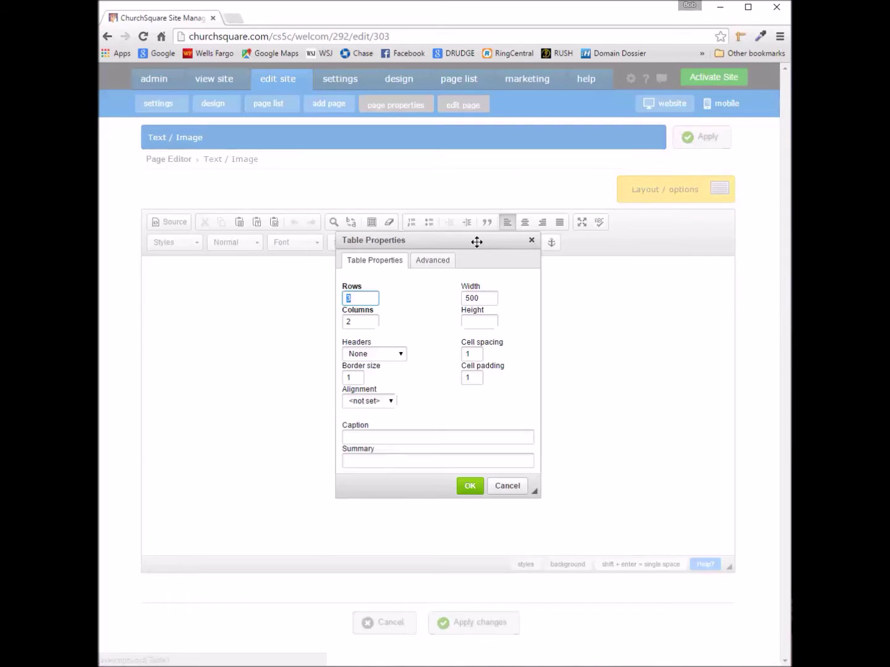
pyautogui.write('1')
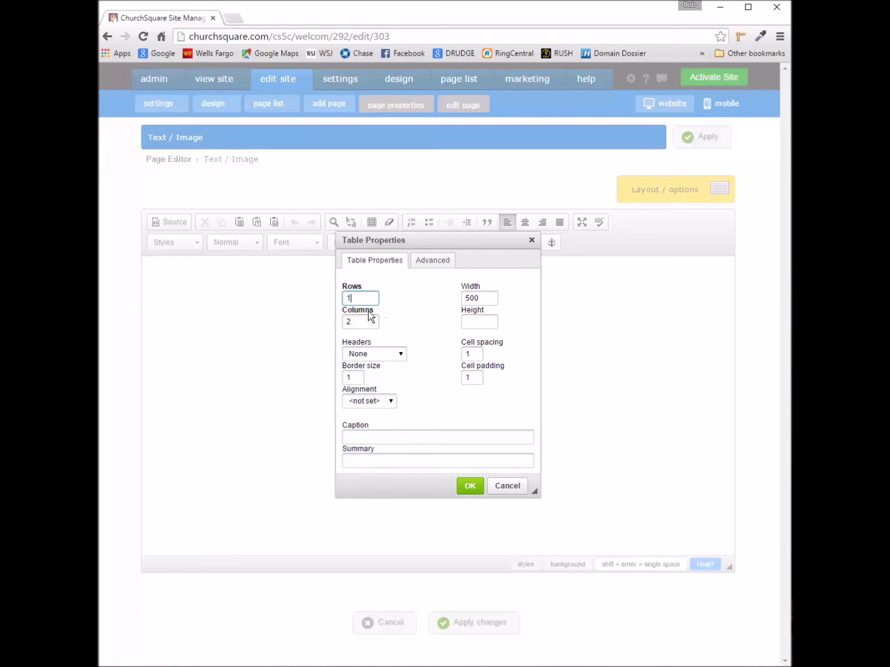
pyautogui.press('Tab')
pyautogui.write('1')
pyautogui.doubleClick(488, 298)
pyautogui.write('1')
pyautogui.click(486, 324)
pyautogui.click(349, 377)
pyautogui.doubleClick(475, 354)
pyautogui.doubleClick(477, 375)
pyautogui.write('20')
pyautogui.click(470, 487)
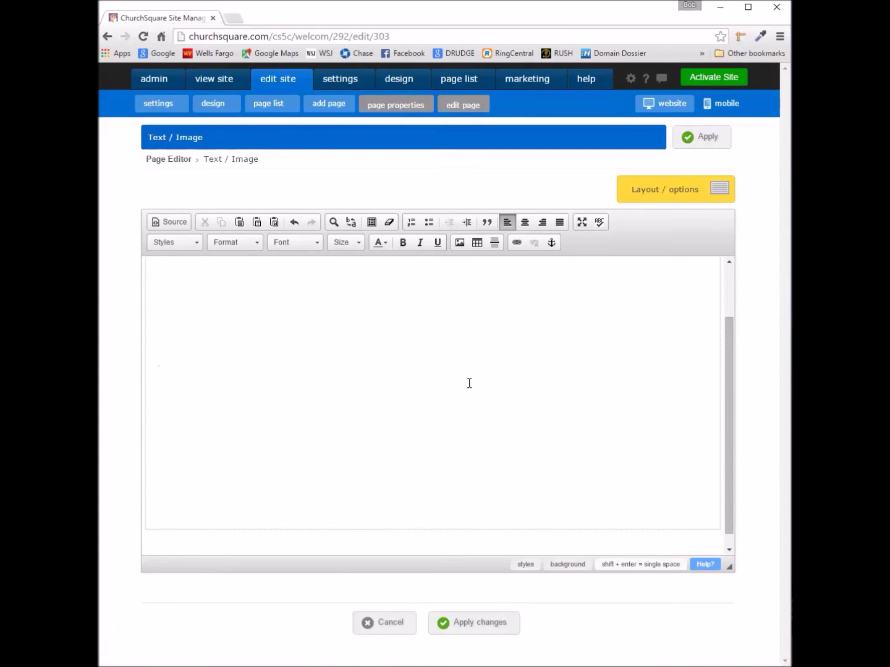
# Step: Enter the slogan "PUT YOUR SLOGAN OR VISION HERE!" in the table, centered, at font size 6 and in white
pyautogui.write('PUT YOUR SLOGAN OR VISION HERE!')
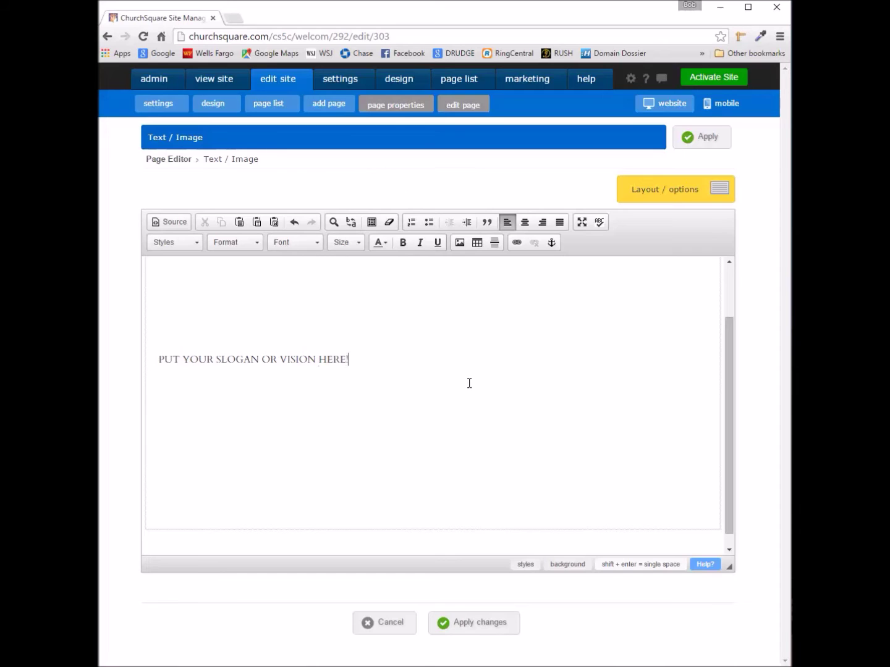
pyautogui.click(526, 222)
pyautogui.tripleClick(328, 356)
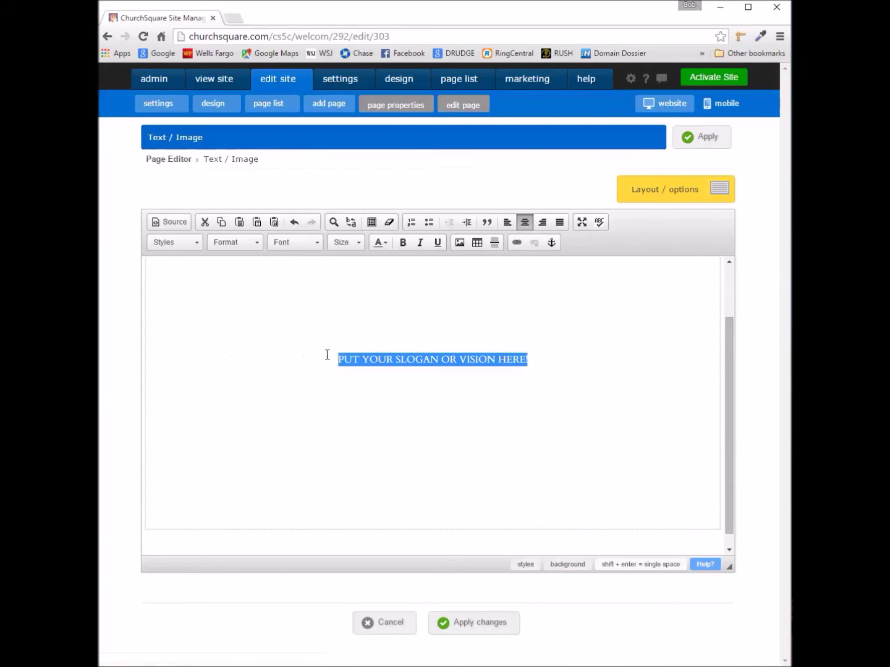
pyautogui.click(346, 242)
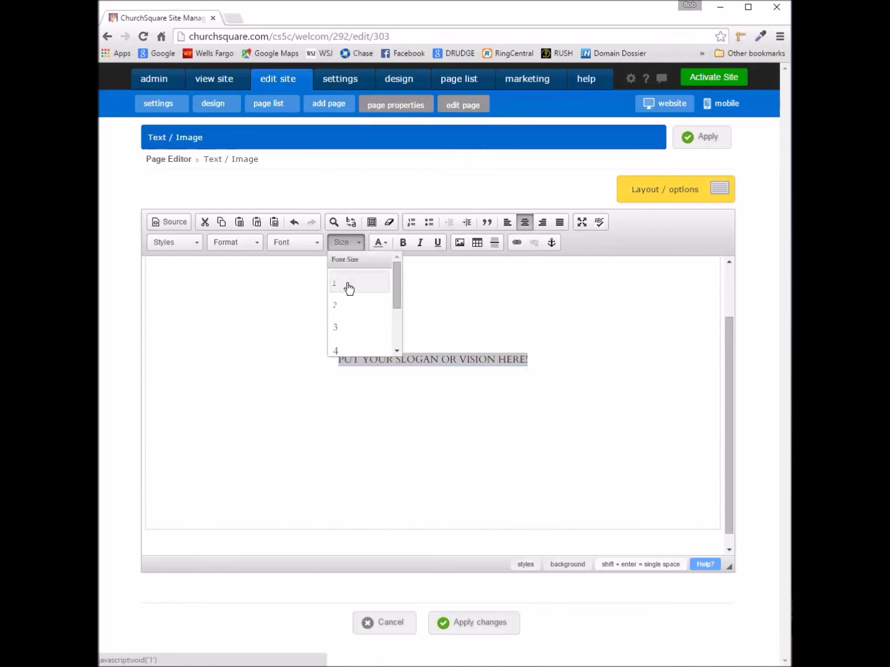
pyautogui.click(398, 334)
pyautogui.click(361, 346)
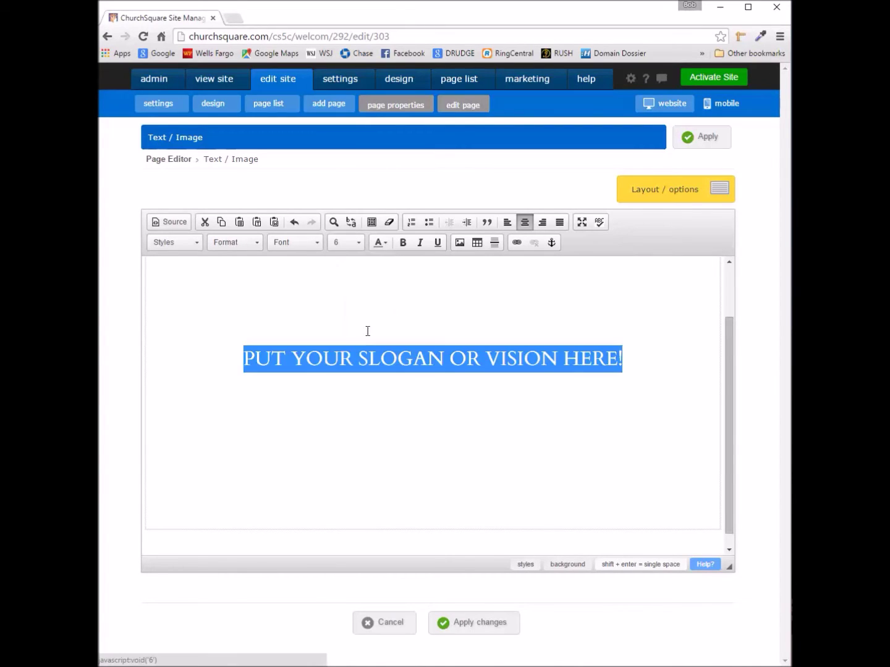
pyautogui.click(382, 243)
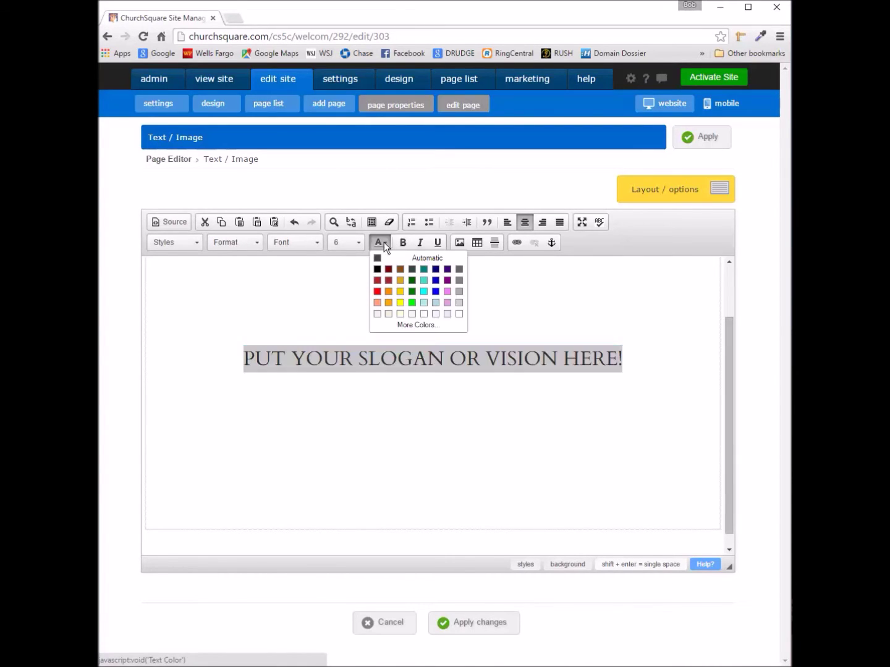
pyautogui.click(460, 315)
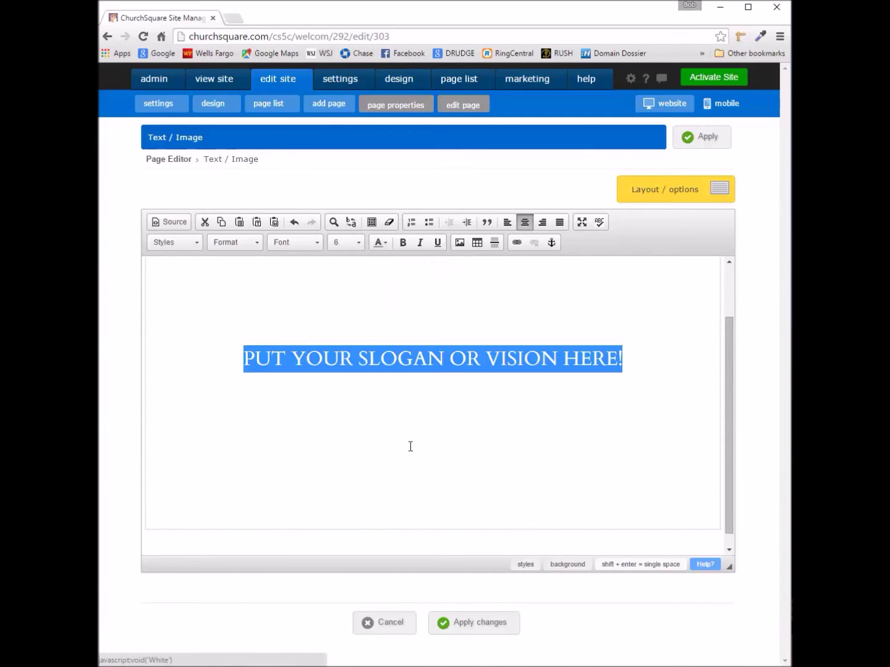
pyautogui.click(406, 476)
# Step: Preview the slogan text on the dark editor background and apply the component's changes
pyautogui.click(568, 564)
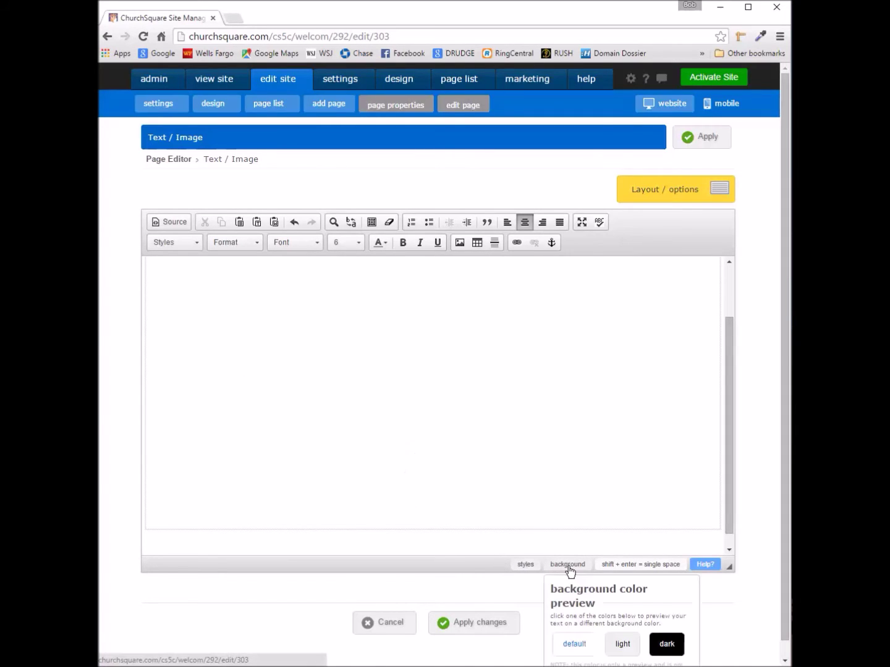
pyautogui.click(669, 653)
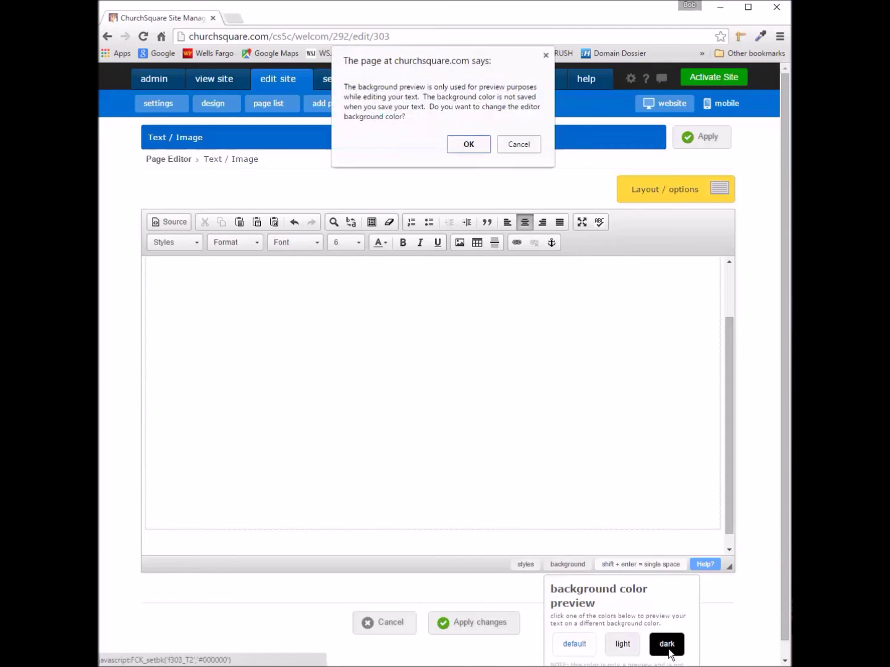
pyautogui.click(472, 142)
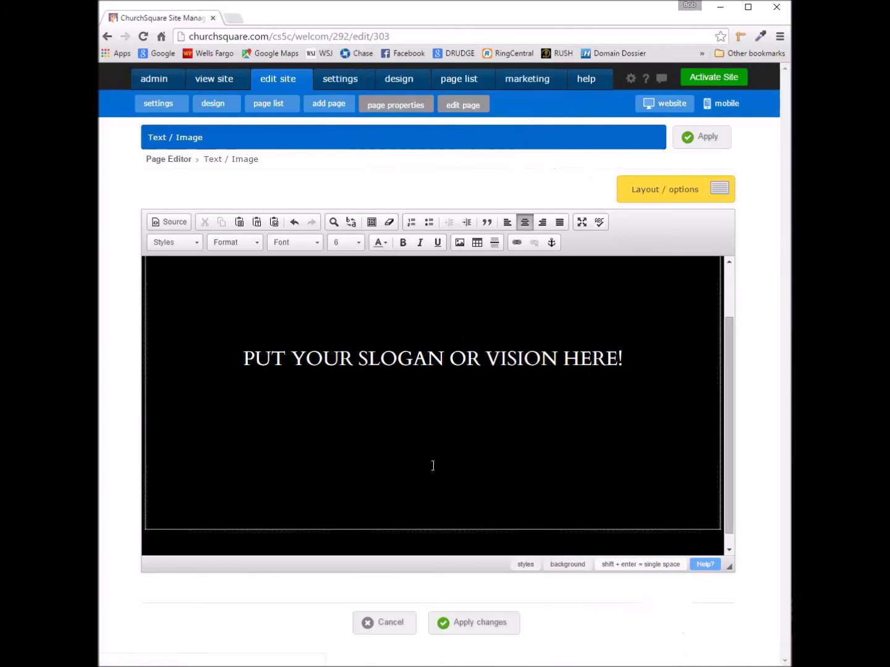
pyautogui.click(470, 621)
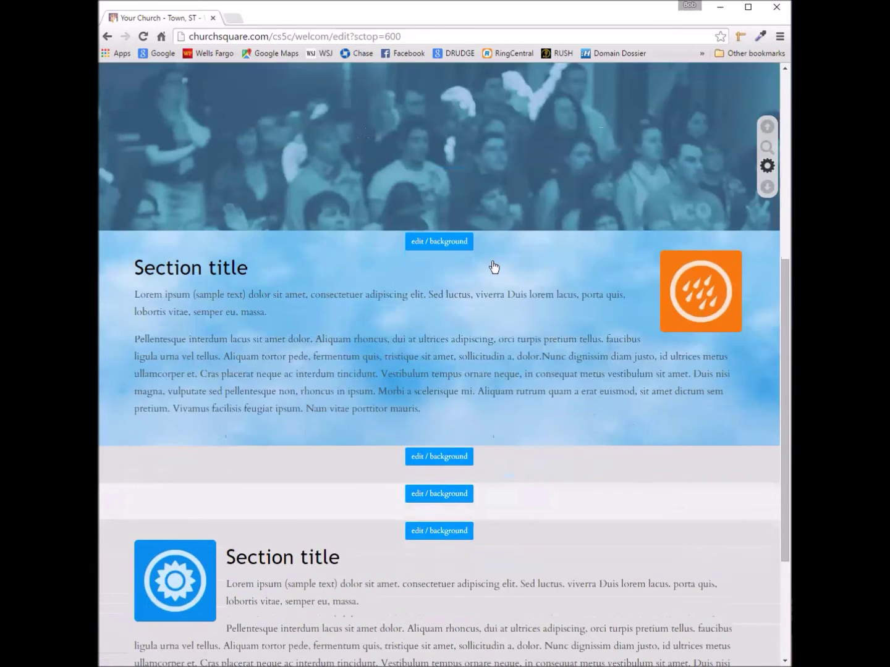
# Step: Open the text component of the second section with the cloud background for editing and switch it to the text-only layout
pyautogui.click(441, 241)
pyautogui.click(422, 280)
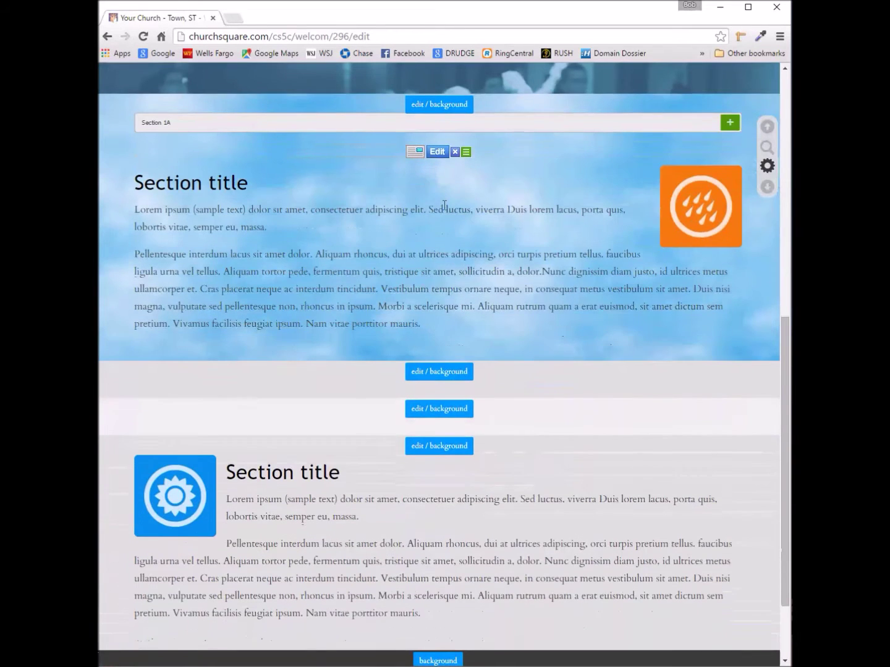
pyautogui.click(436, 151)
pyautogui.click(612, 117)
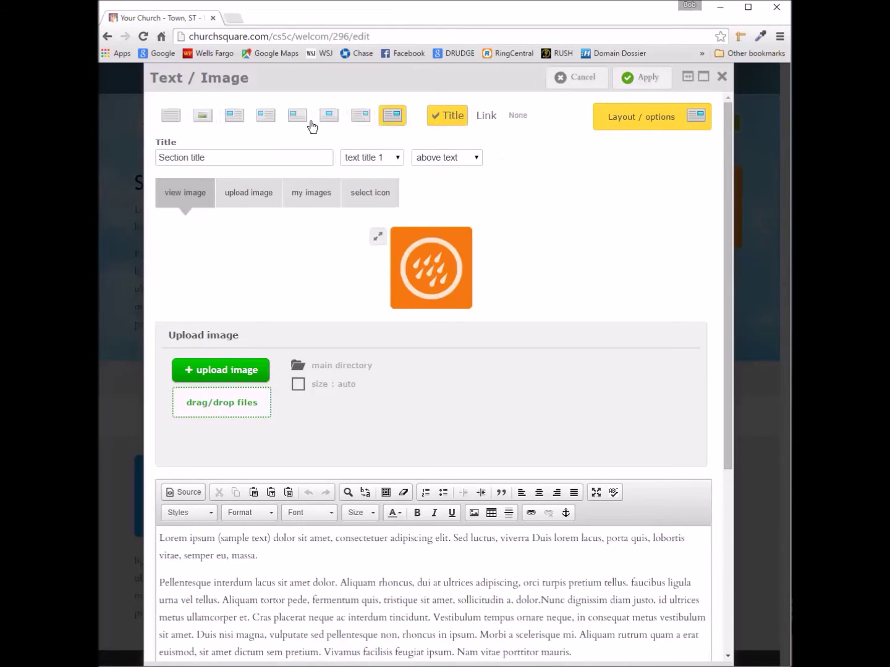
pyautogui.click(171, 115)
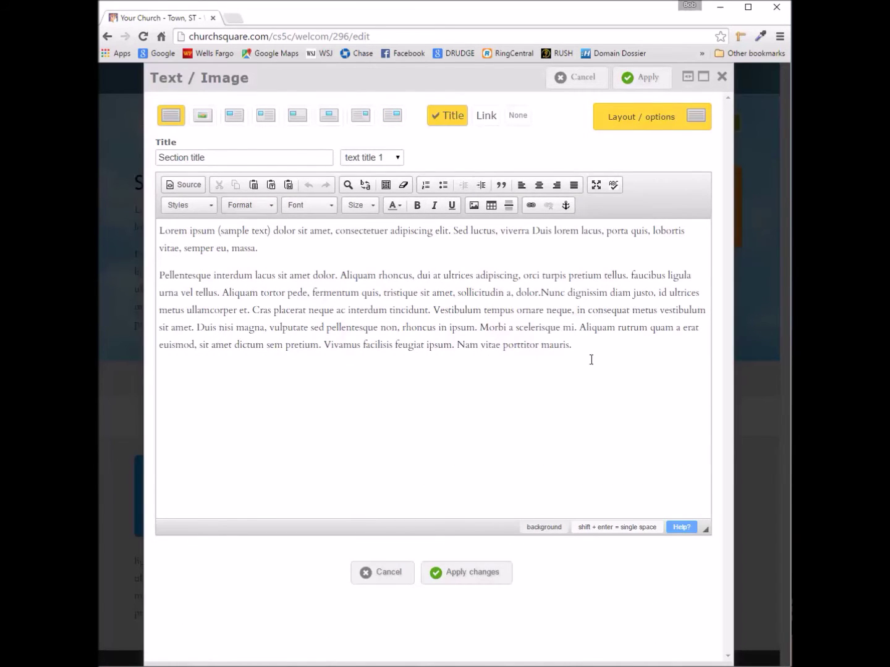
# Step: Replace the sample text with the "Location & Gathering Times" block containing the church address, "SUNDAYS AT 9 AM AND 10:40 AM" and "More Info", and apply it
pyautogui.moveTo(592, 353); pyautogui.dragTo(134, 230)
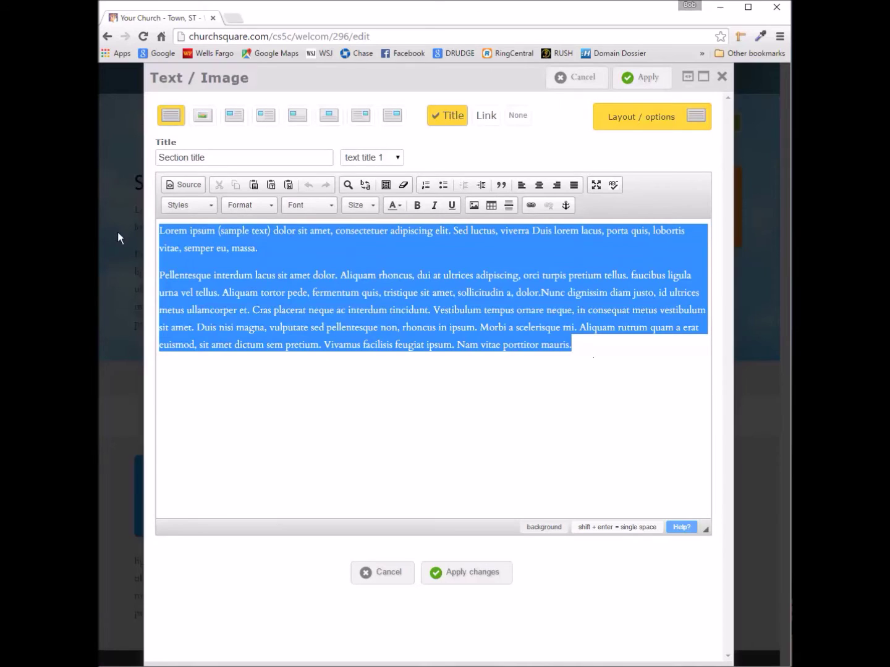
pyautogui.write('Location & Gathering Times One Fellowship Dr. Utopia, Texas SUNDAYS AT 9 AM AND 10:40 AM More Info')
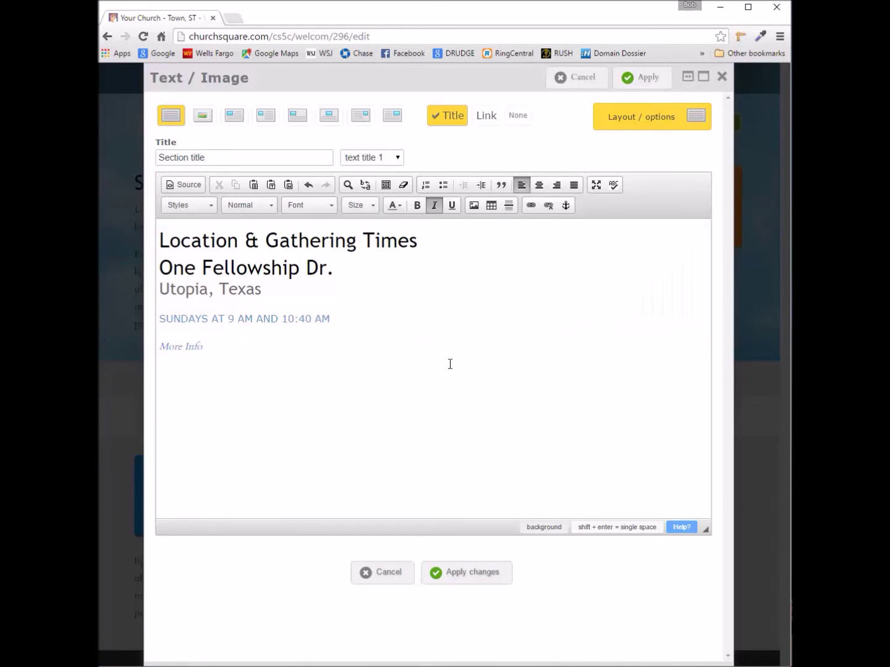
pyautogui.click(457, 578)
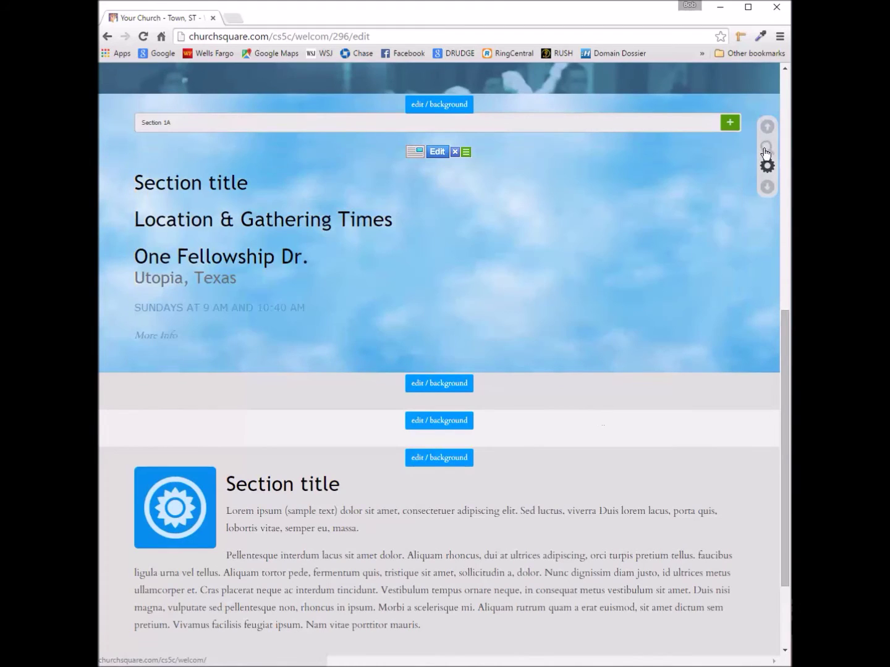
# Step: Set the background of the Location & Gathering Times section to white (#ffffff)
pyautogui.click(456, 105)
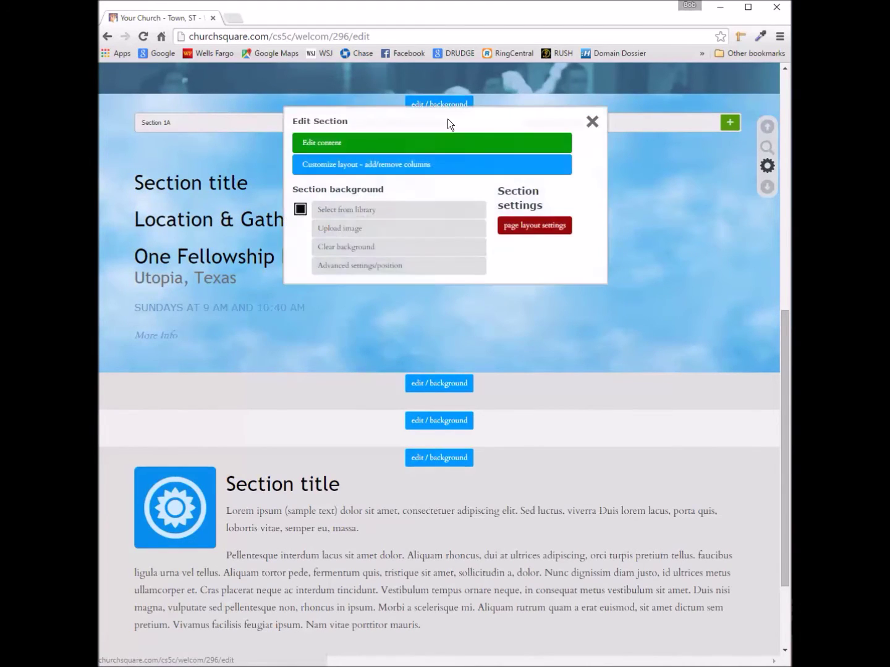
pyautogui.click(301, 209)
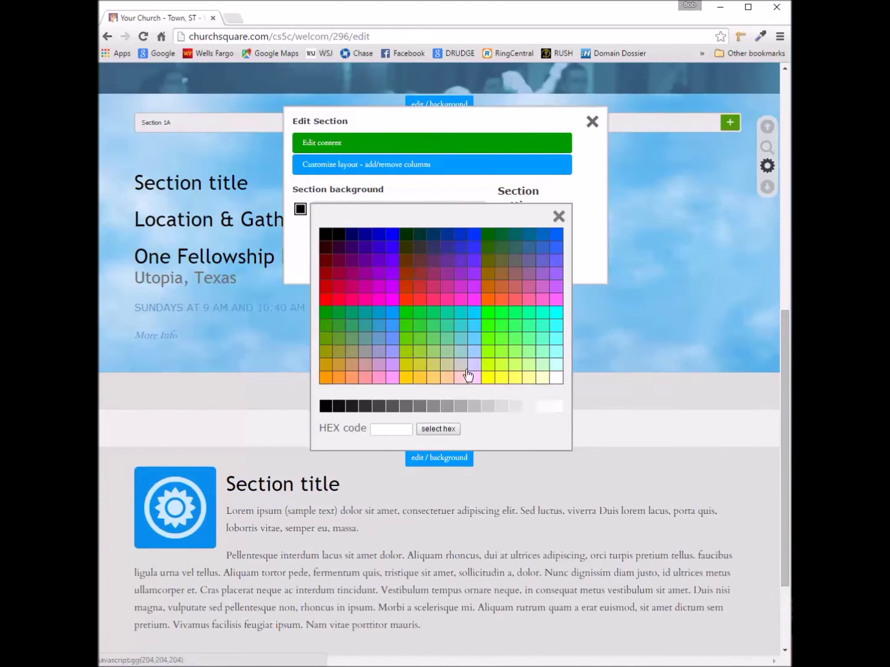
pyautogui.click(557, 380)
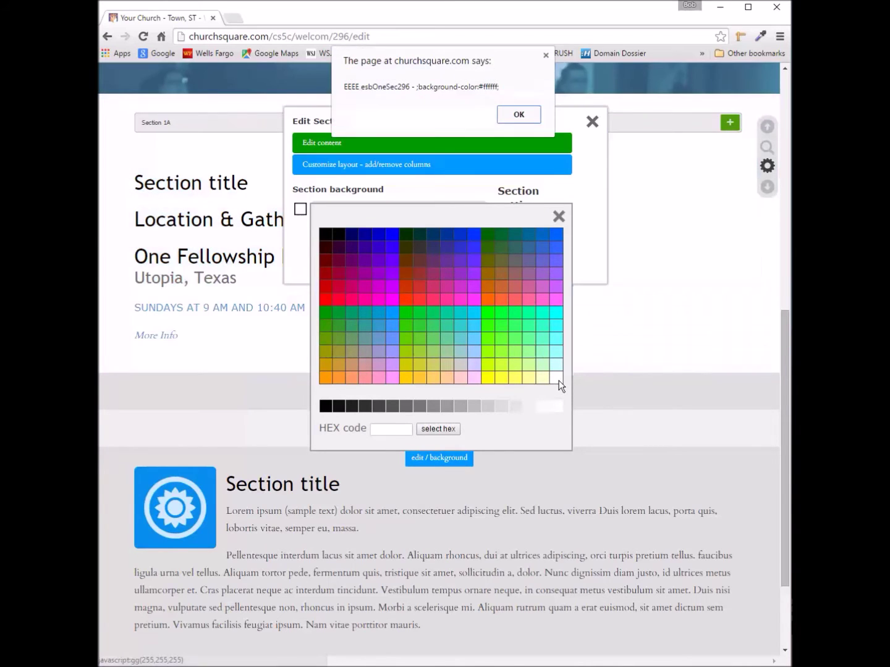
pyautogui.click(519, 115)
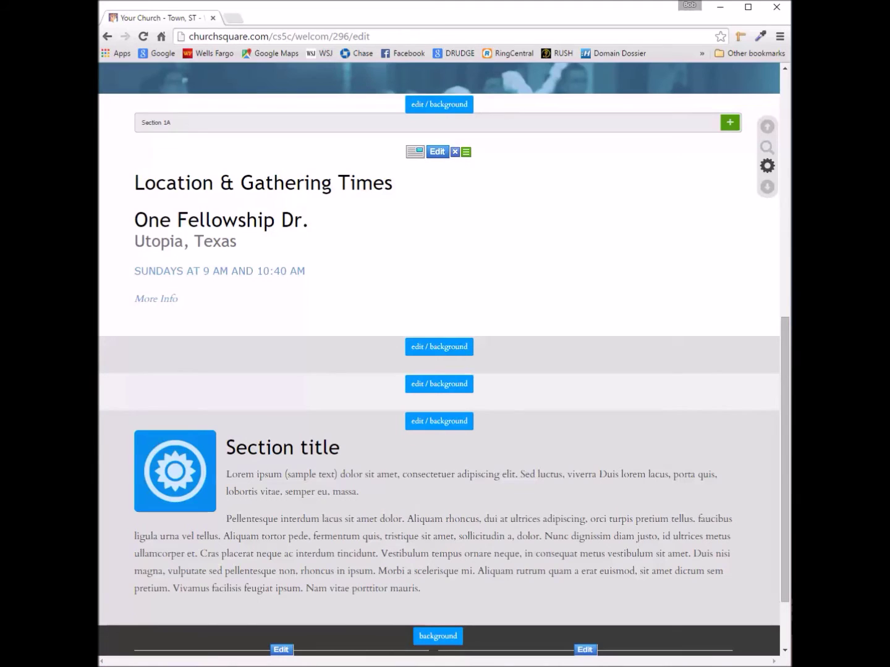
# Step: Open the empty section below Location & Gathering Times for content editing and add a Google map component to Section 1A
pyautogui.click(453, 350)
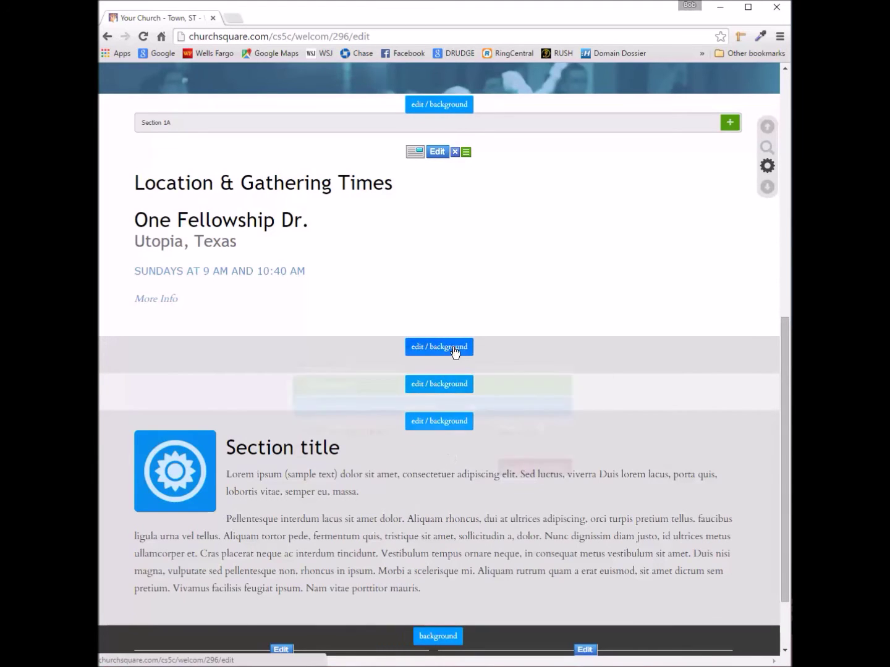
pyautogui.click(424, 385)
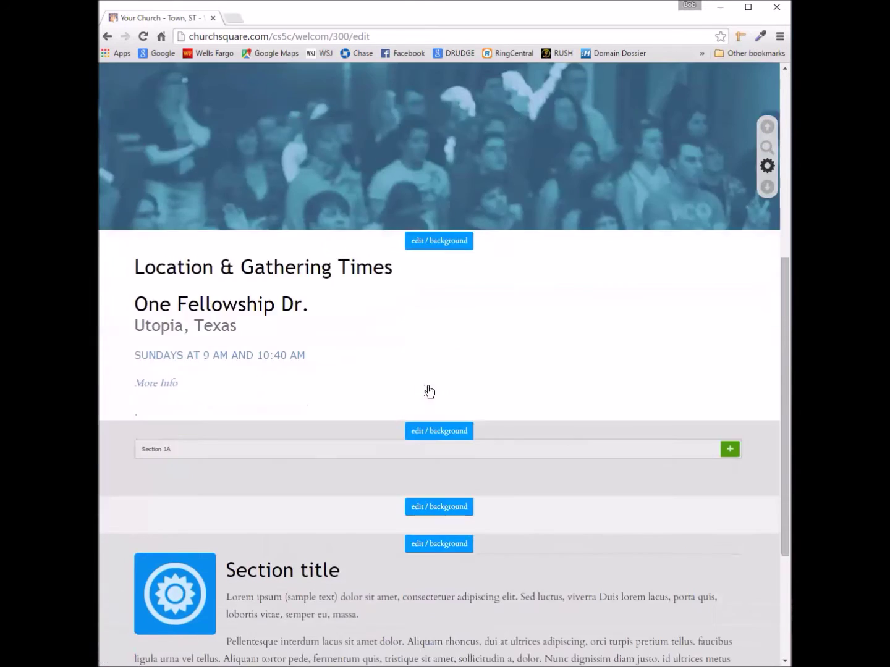
pyautogui.scroll(-3, 430, 391)
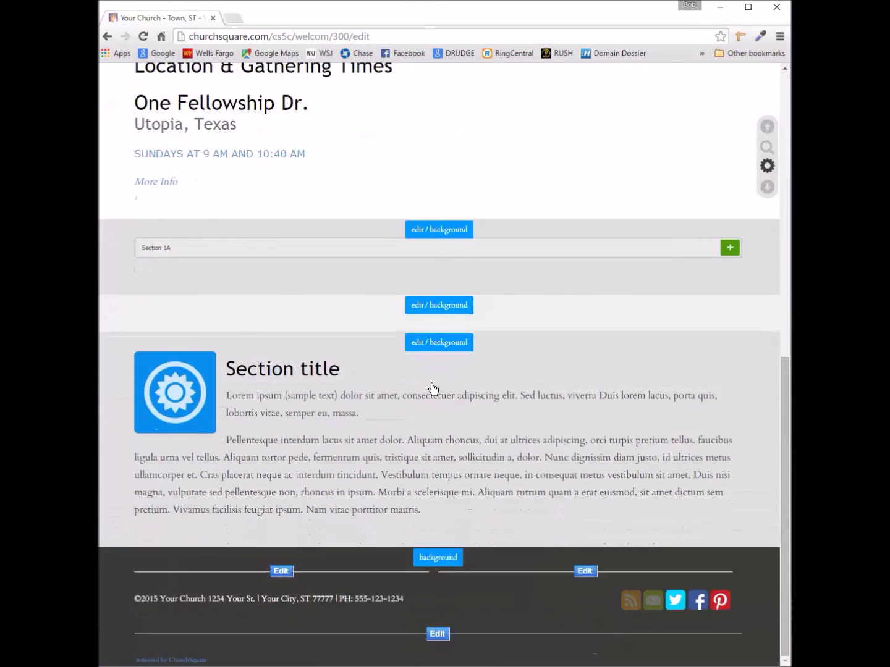
pyautogui.click(730, 248)
pyautogui.click(678, 359)
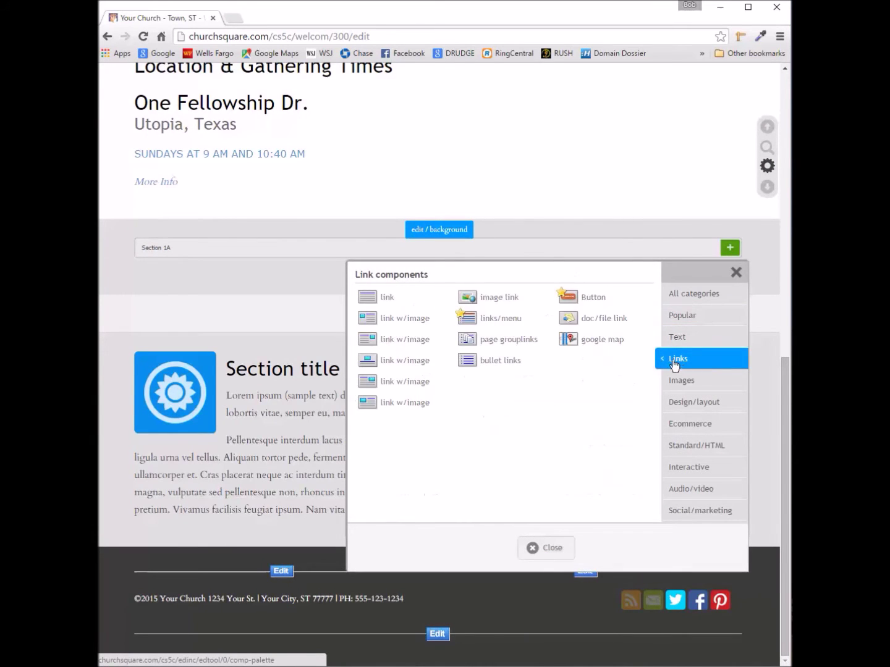
pyautogui.click(590, 339)
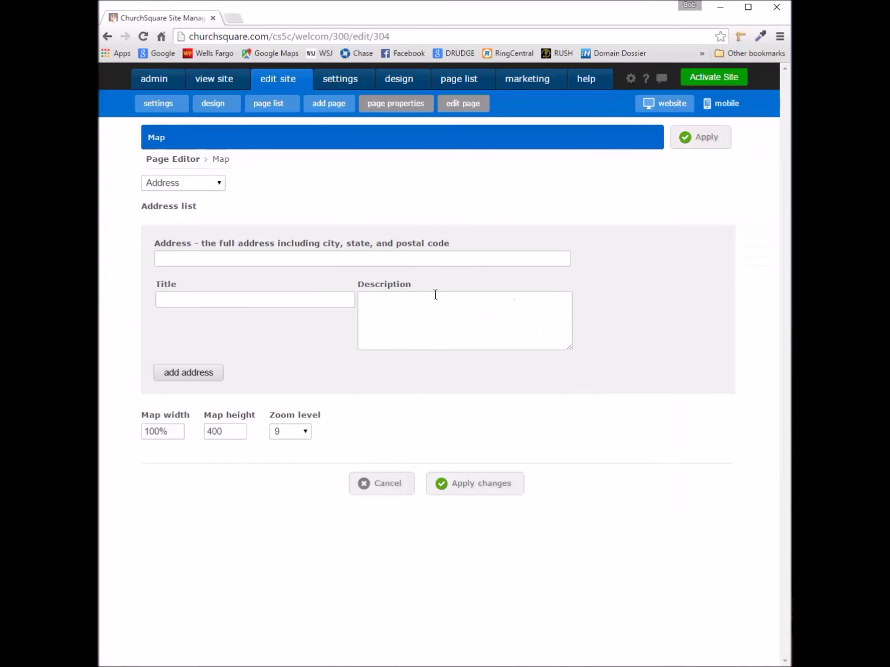
# Step: Paste the church's address into the map's description and address fields and title the entry "Arrive Church"
pyautogui.click(402, 303)
pyautogui.rightClick(401, 304)
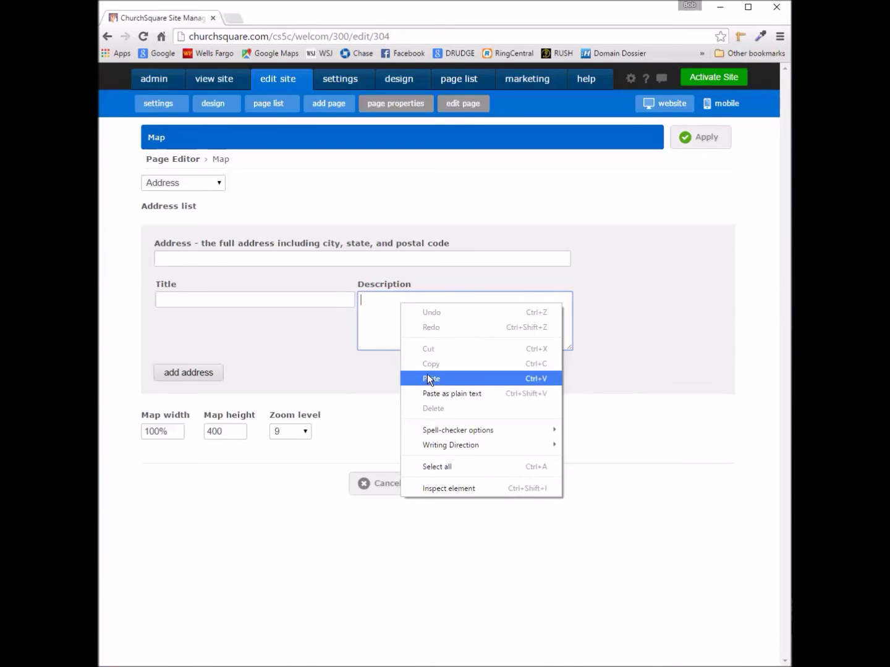
pyautogui.click(427, 374)
pyautogui.click(239, 259)
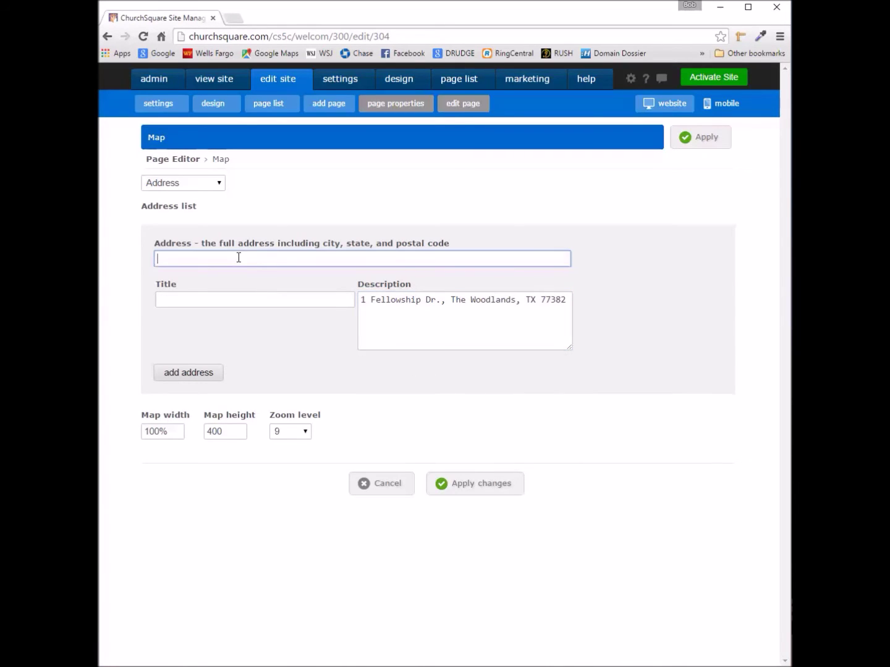
pyautogui.rightClick(239, 258)
pyautogui.click(273, 332)
pyautogui.click(268, 299)
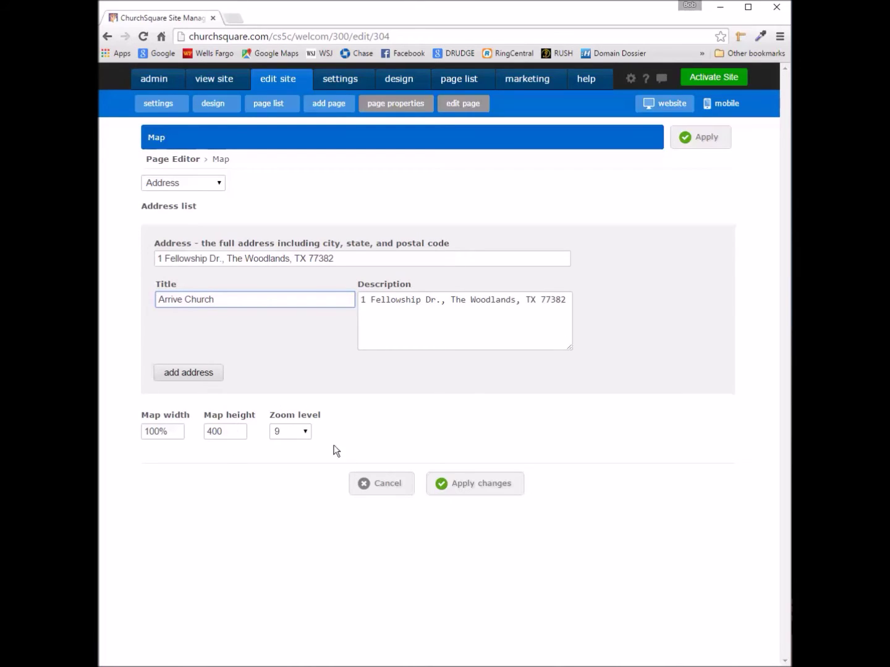
# Step: Set the map's zoom level to 13 and apply the map changes
pyautogui.click(305, 432)
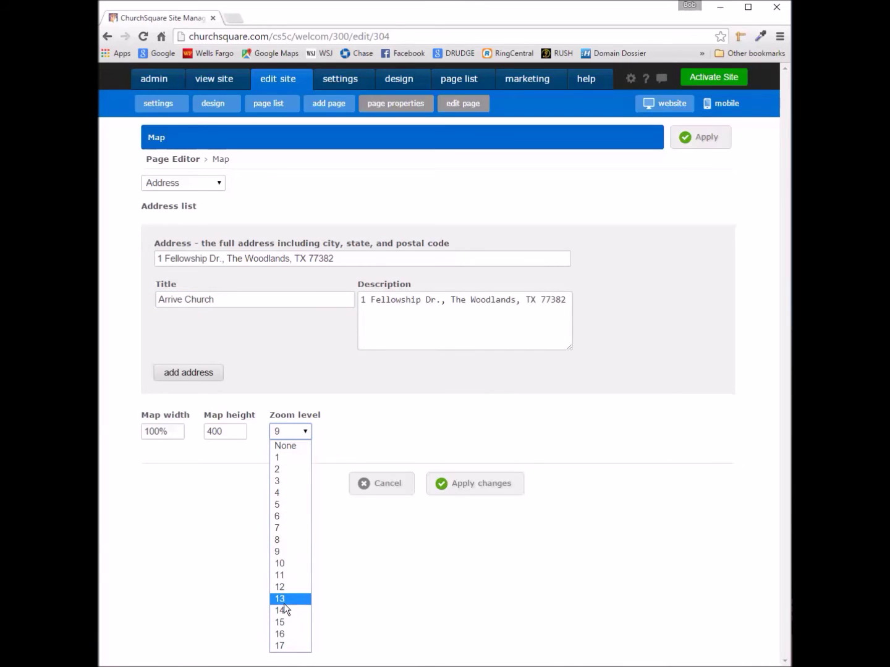
pyautogui.click(285, 601)
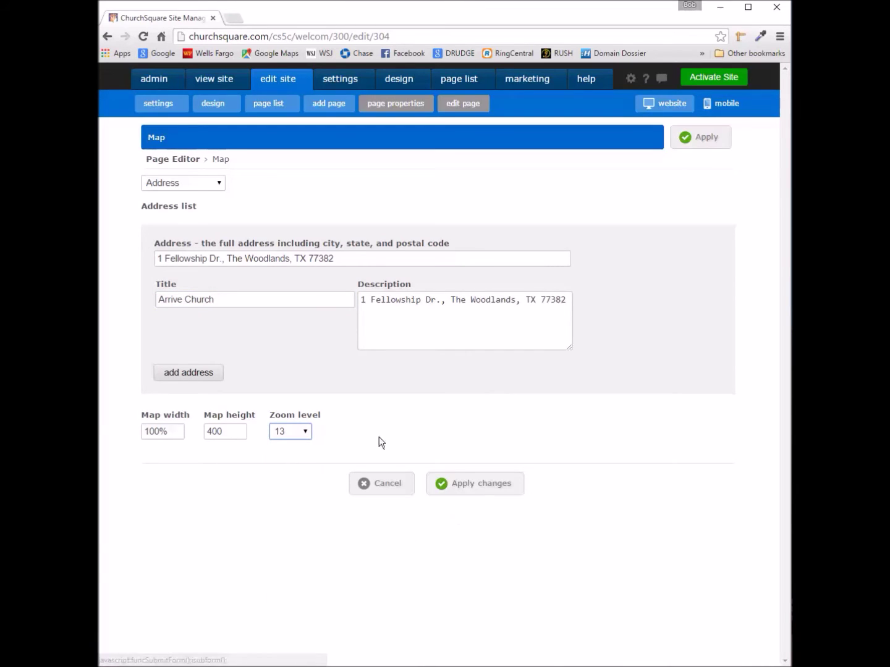
pyautogui.click(477, 482)
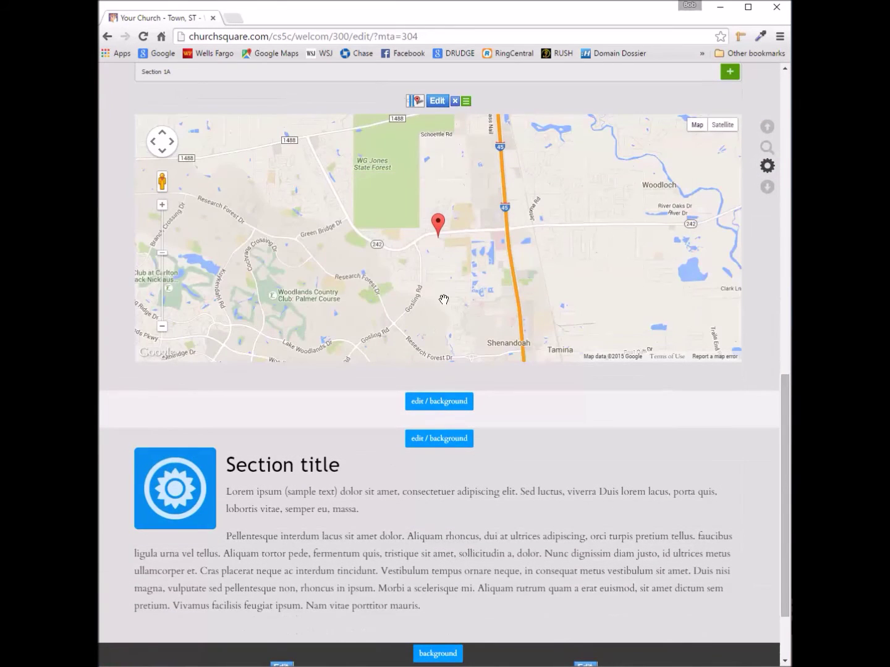
# Step: Set the Map section's layout to full page width, apply it and return to the page view
pyautogui.click(440, 364)
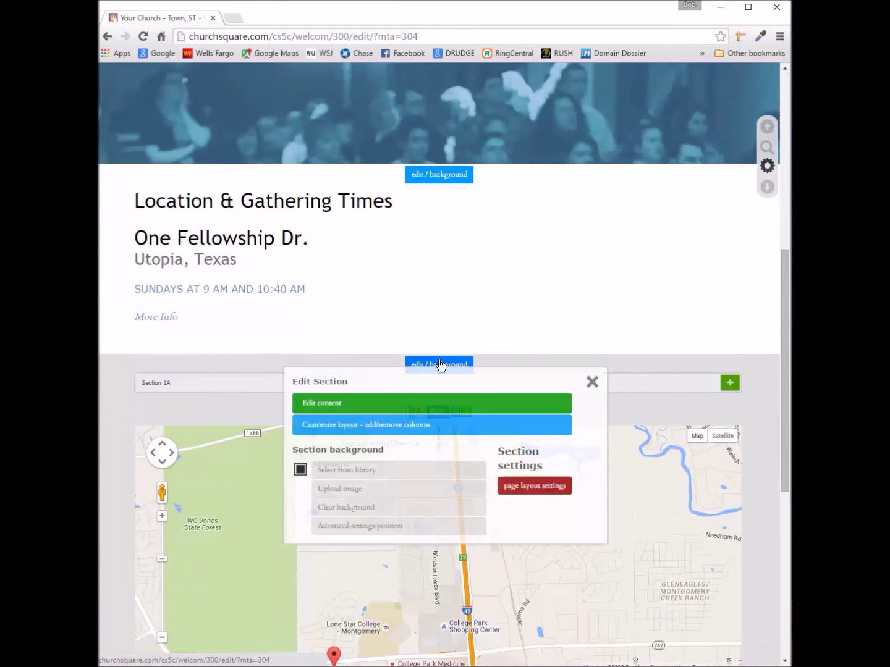
pyautogui.click(412, 425)
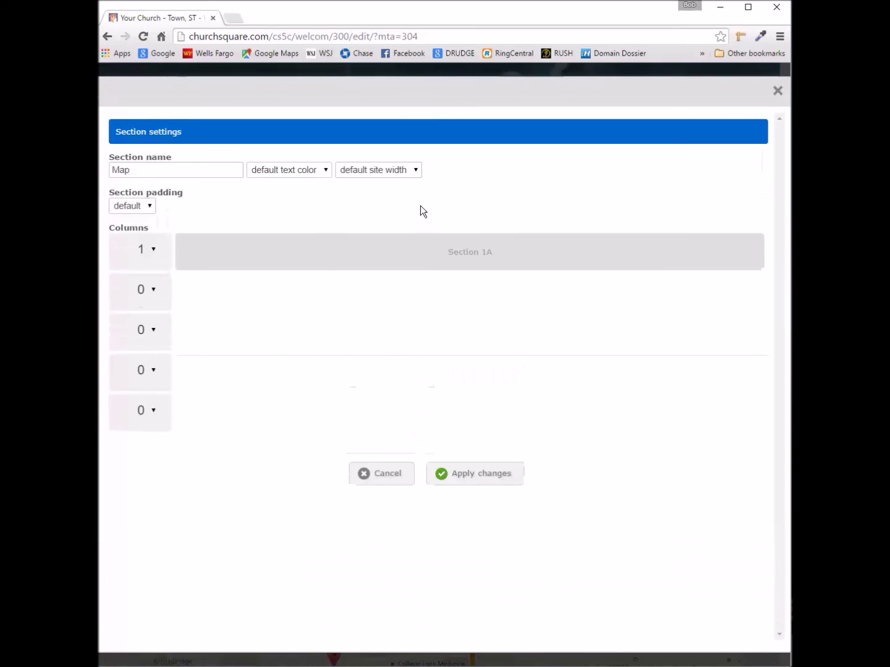
pyautogui.click(415, 170)
pyautogui.click(398, 196)
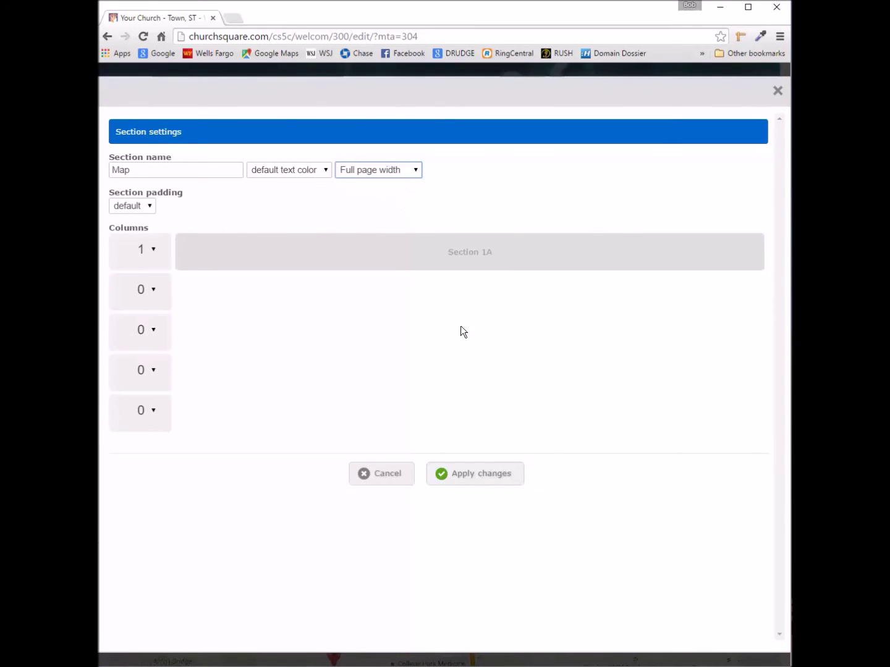
pyautogui.click(471, 476)
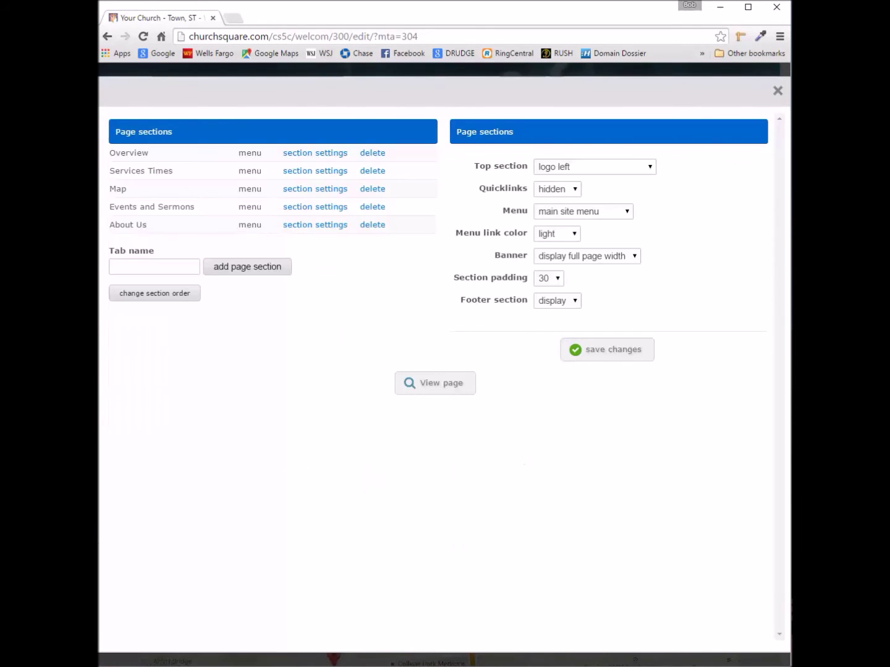
pyautogui.click(435, 382)
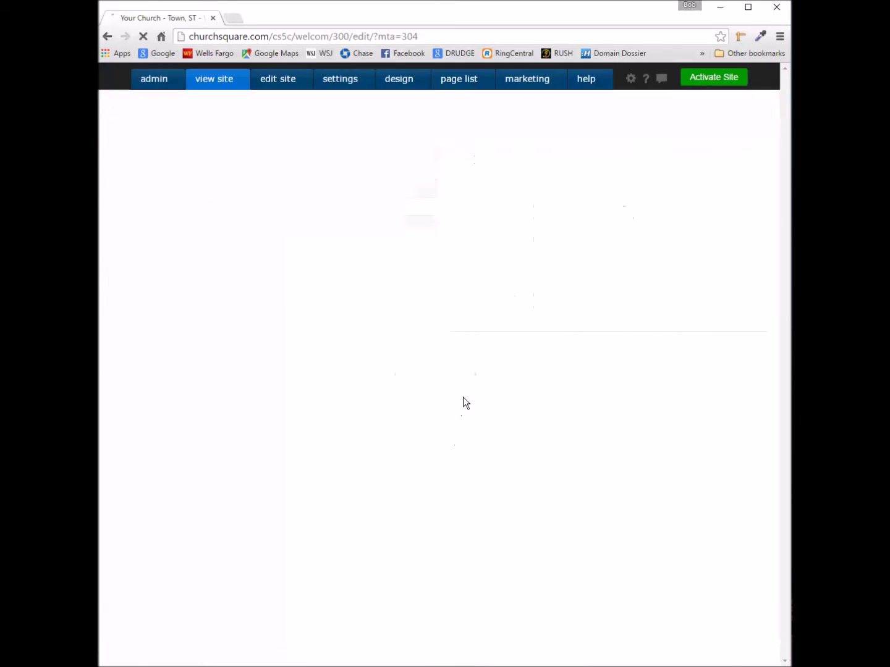
# Step: Open the three-column section below the map for content editing and add a text component with the image above to Section 1C
pyautogui.click(443, 345)
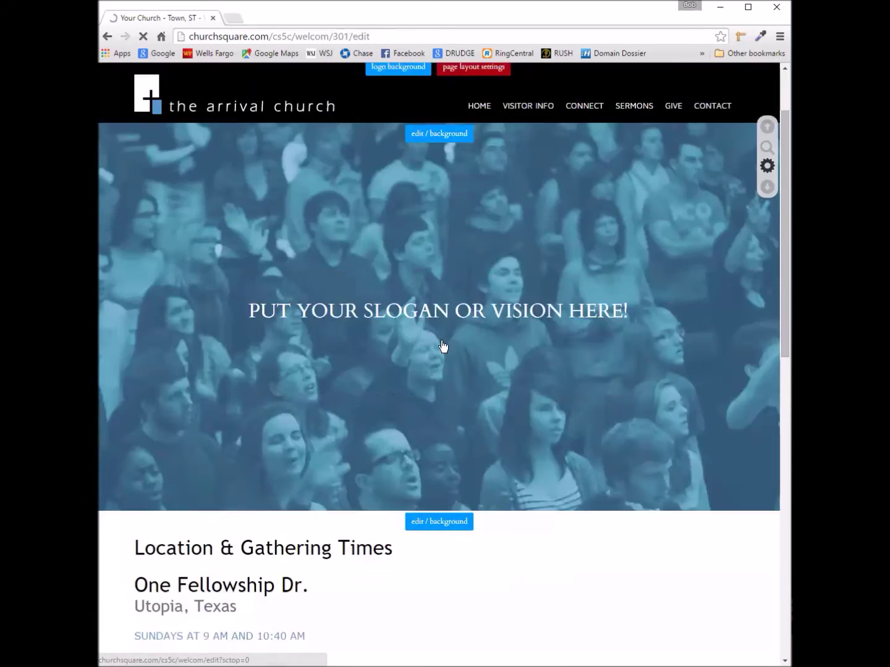
pyautogui.click(736, 286)
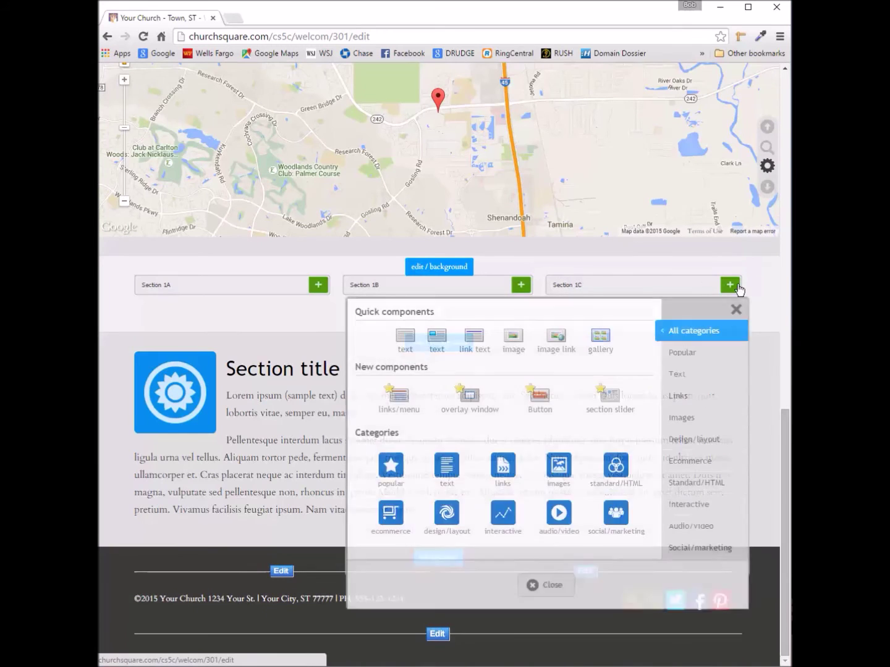
pyautogui.click(681, 374)
pyautogui.click(658, 362)
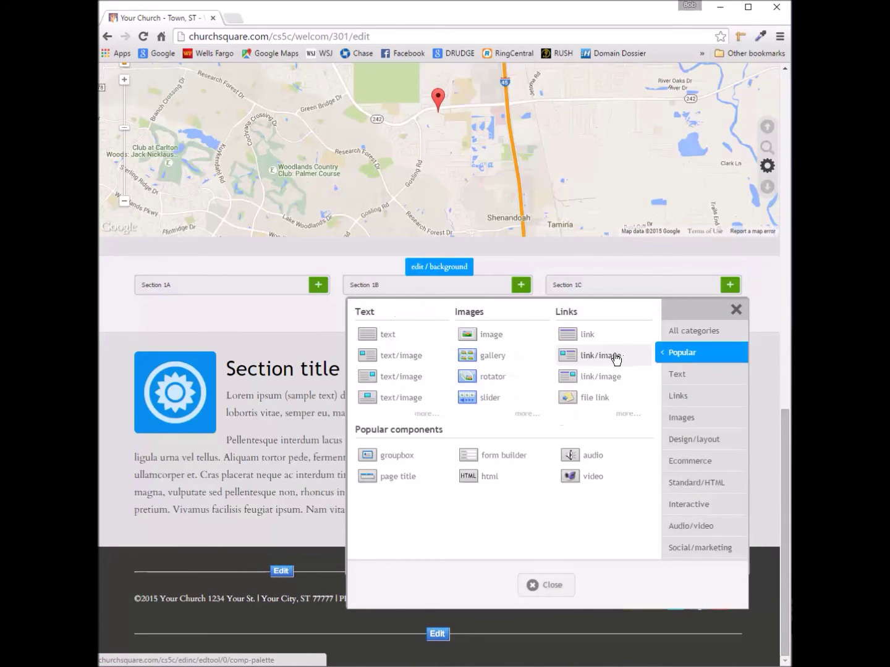
pyautogui.click(670, 375)
pyautogui.click(574, 353)
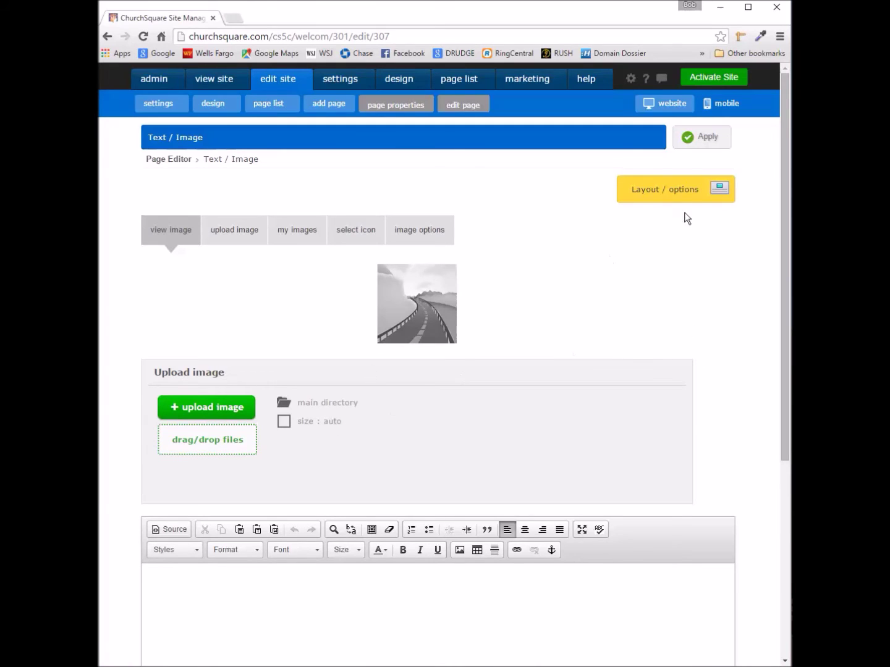
# Step: Turn on the Link and Title options in the new text/image component's layout
pyautogui.click(688, 201)
pyautogui.click(464, 191)
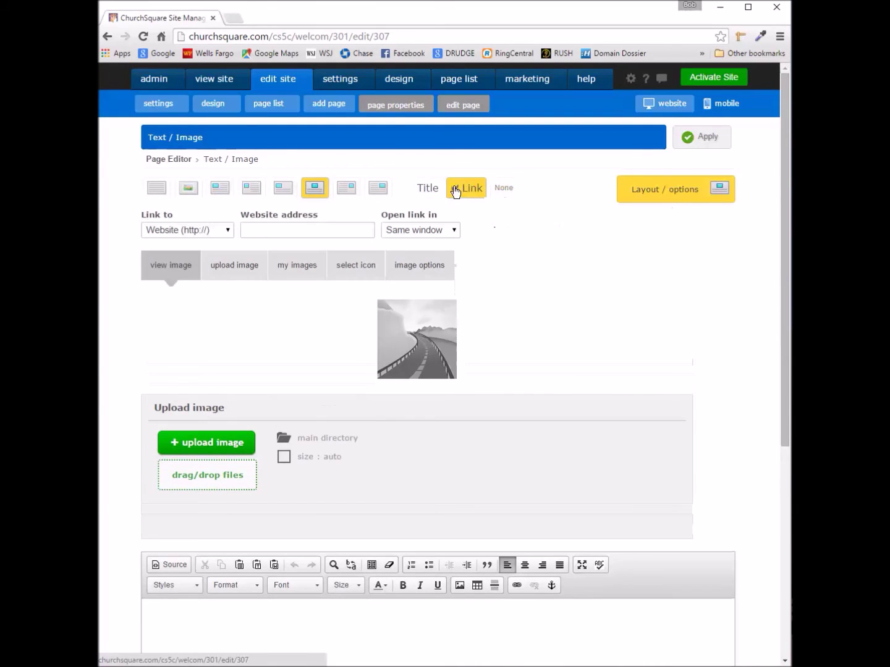
pyautogui.click(428, 192)
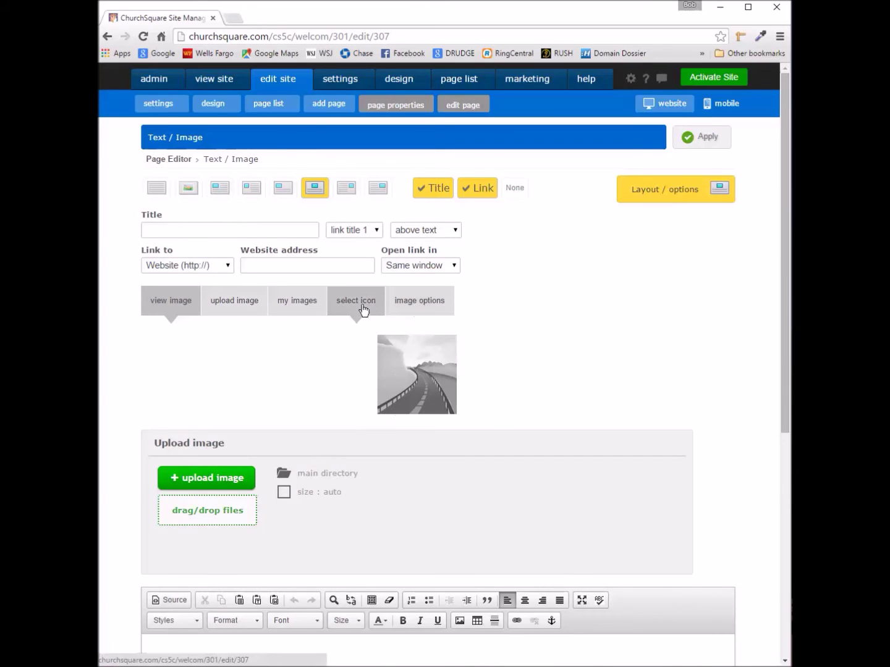
# Step: Use the image CS5c-QL-BNNR-Sermons.png, enter title "SERMONS ONLINE" and text "Catch up or go deeper", link to the sermons page, and apply
pyautogui.click(309, 302)
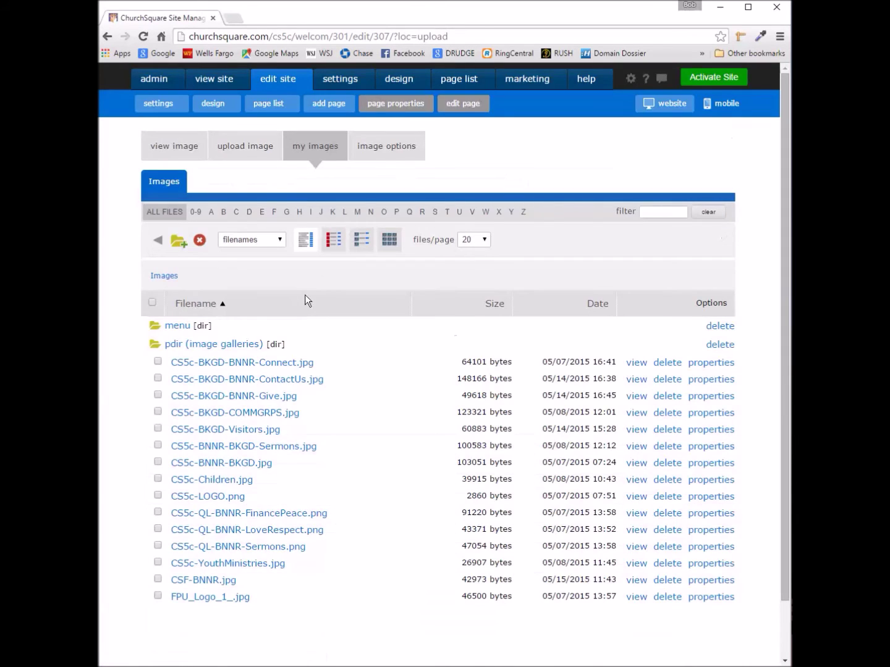
pyautogui.click(362, 245)
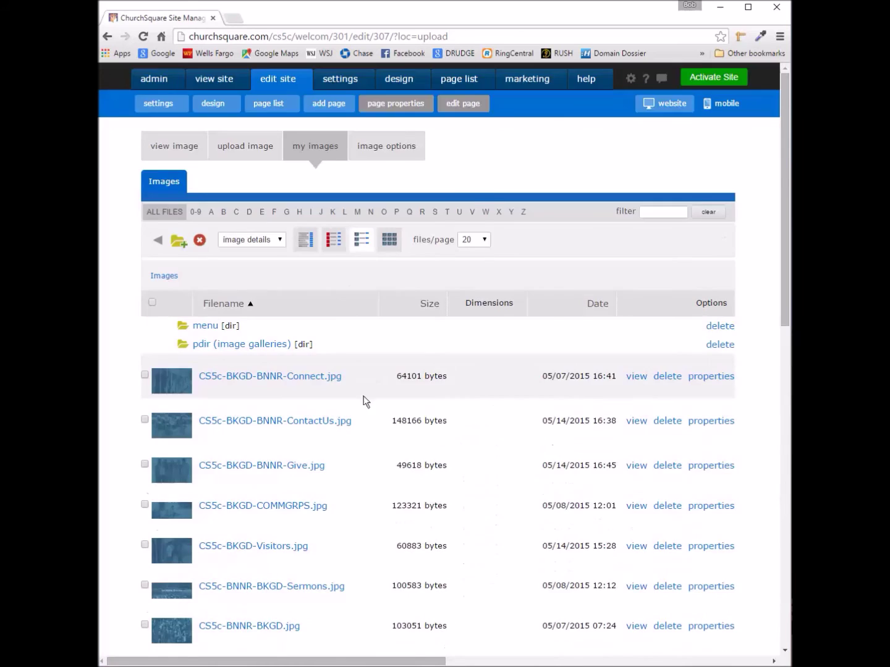
pyautogui.scroll(-3, 363, 405)
pyautogui.scroll(-2, 362, 411)
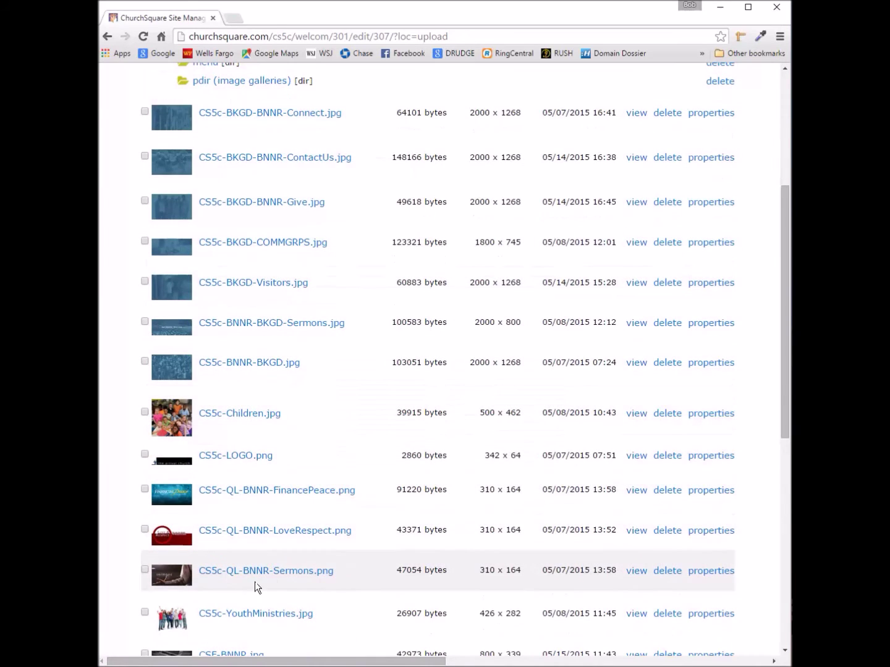
pyautogui.click(272, 572)
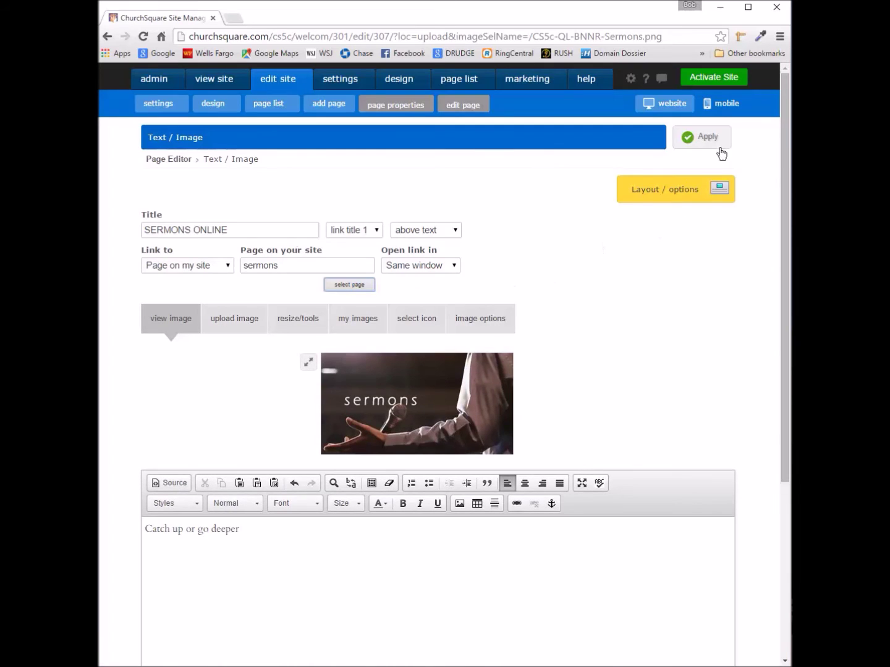
pyautogui.click(720, 141)
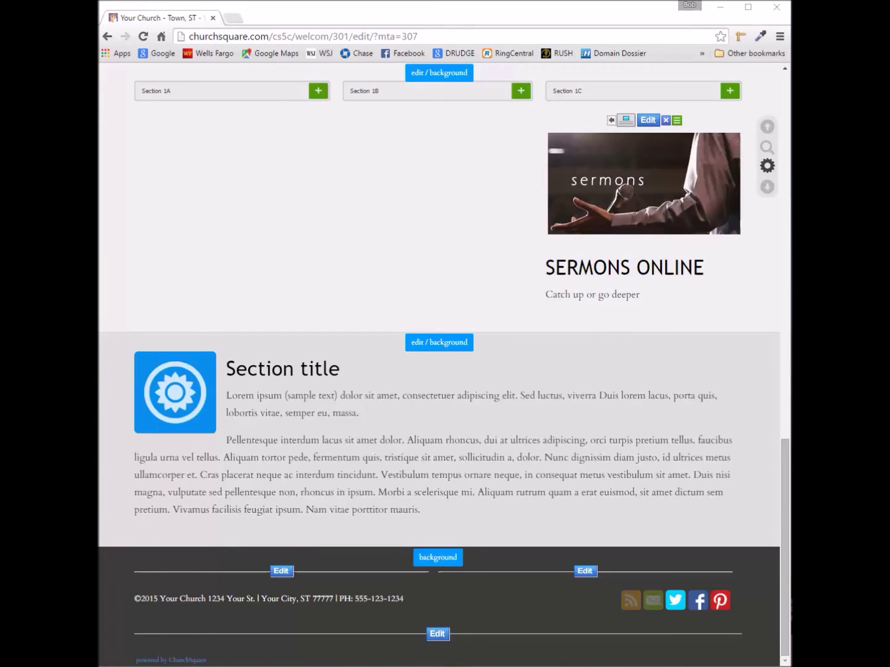
# Step: Open the last section above the footer for content editing and delete its sample "Section title" component
pyautogui.click(444, 333)
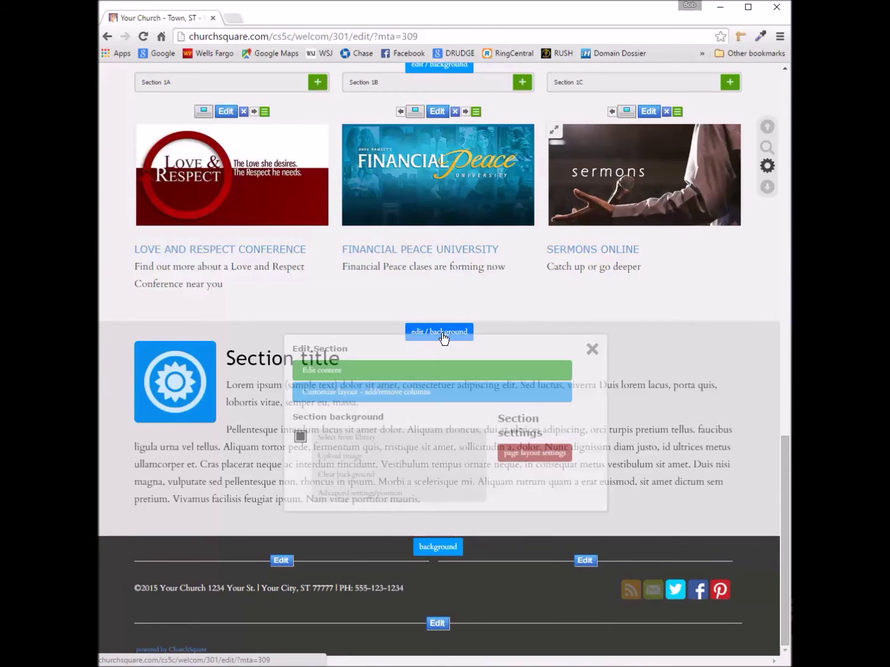
pyautogui.click(425, 370)
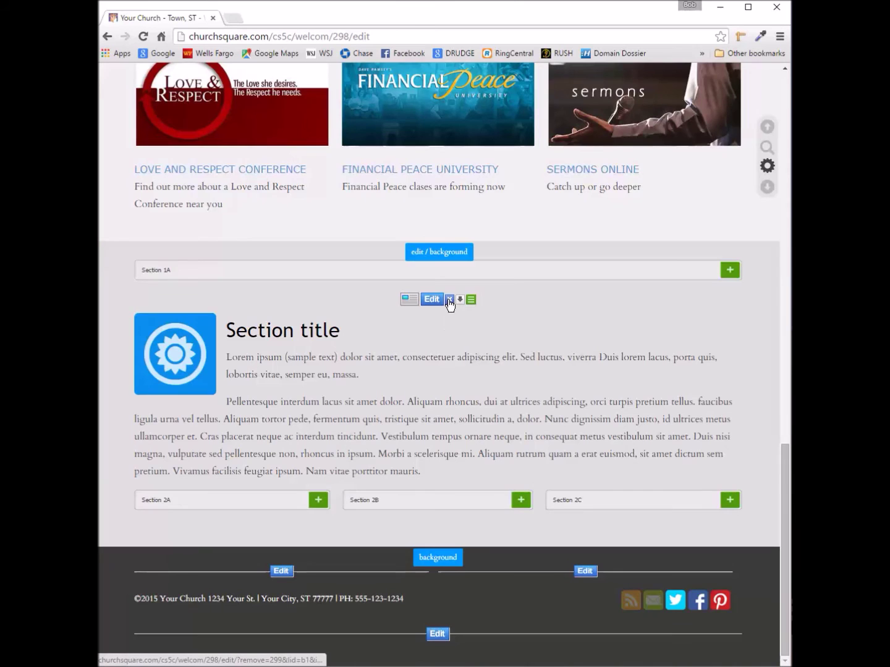
pyautogui.click(449, 301)
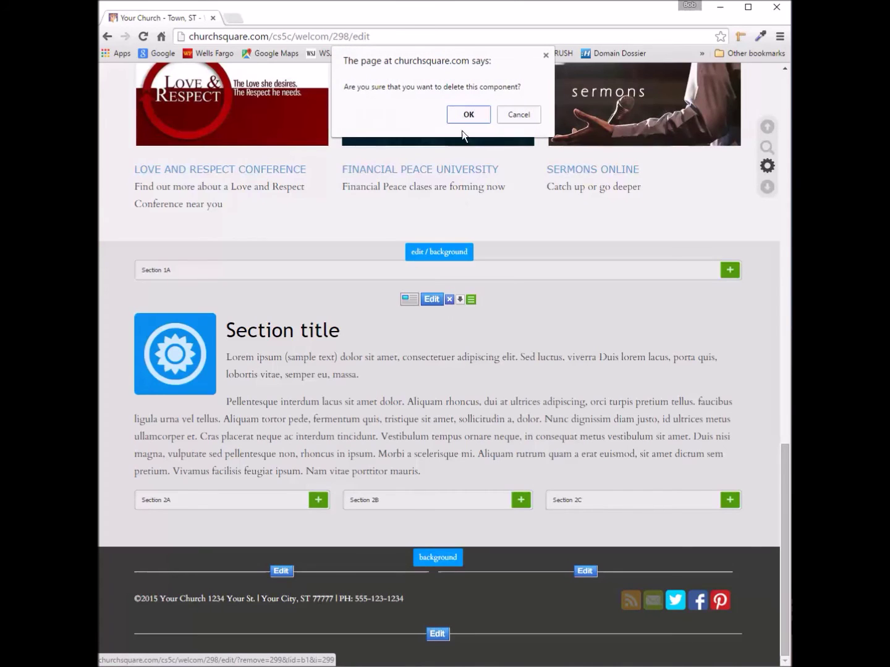
pyautogui.click(467, 115)
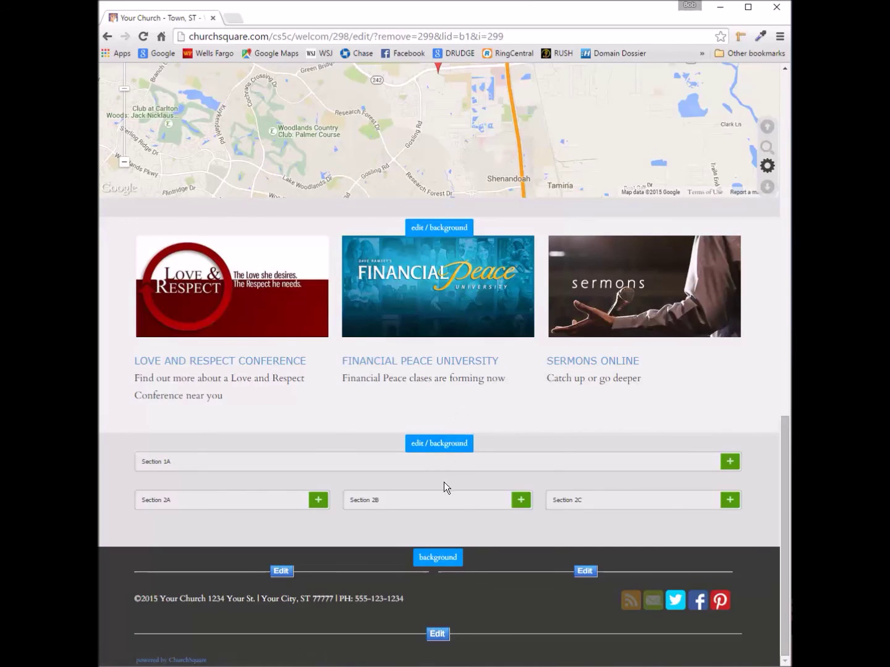
# Step: Add a layout columns component of the box columns type to Section 1A of the last section above the footer
pyautogui.click(730, 462)
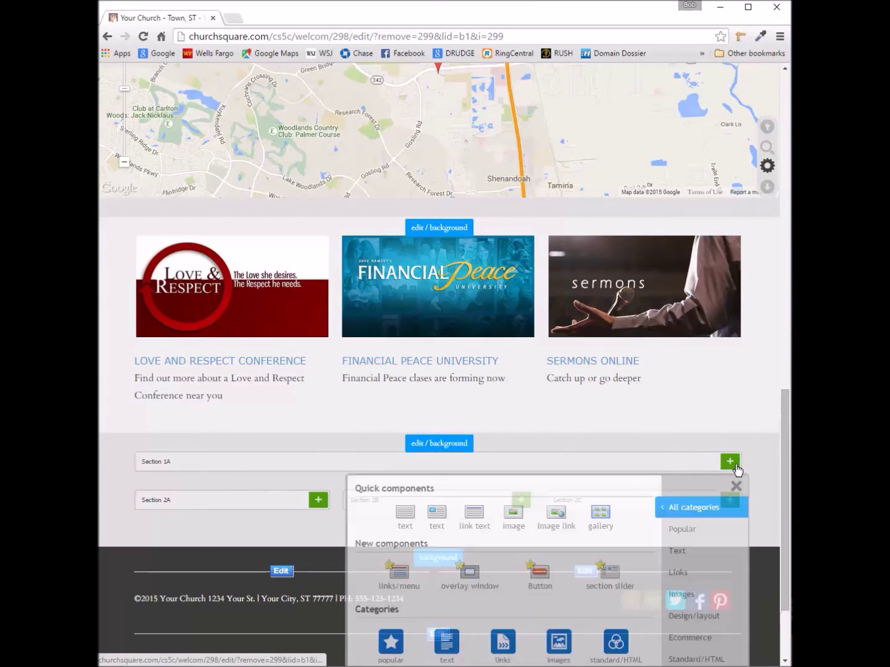
pyautogui.click(688, 529)
pyautogui.click(680, 595)
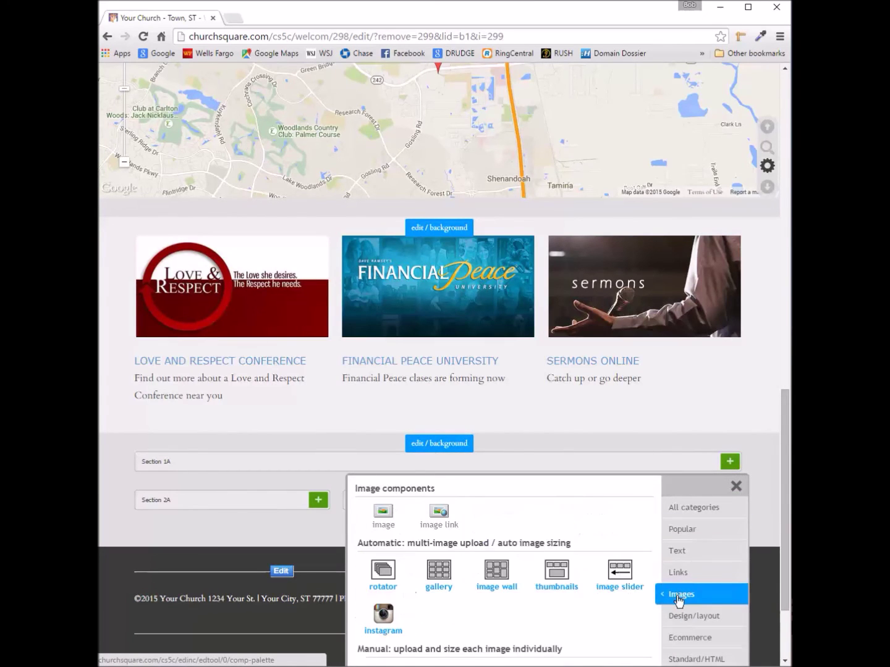
pyautogui.click(680, 617)
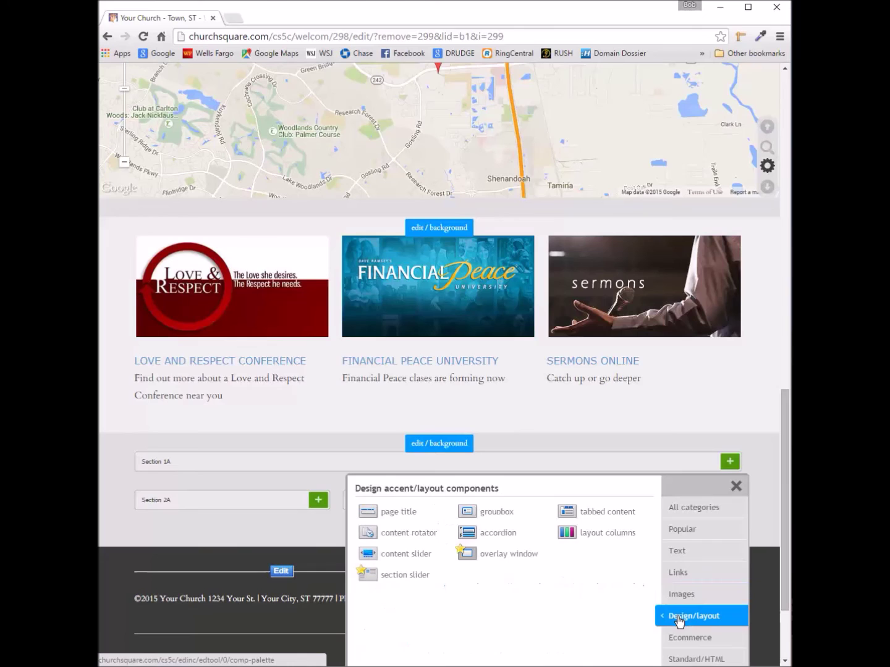
pyautogui.click(609, 533)
pyautogui.click(530, 283)
# Step: Add two columns named "Title" and "Content" to the box columns component
pyautogui.click(192, 259)
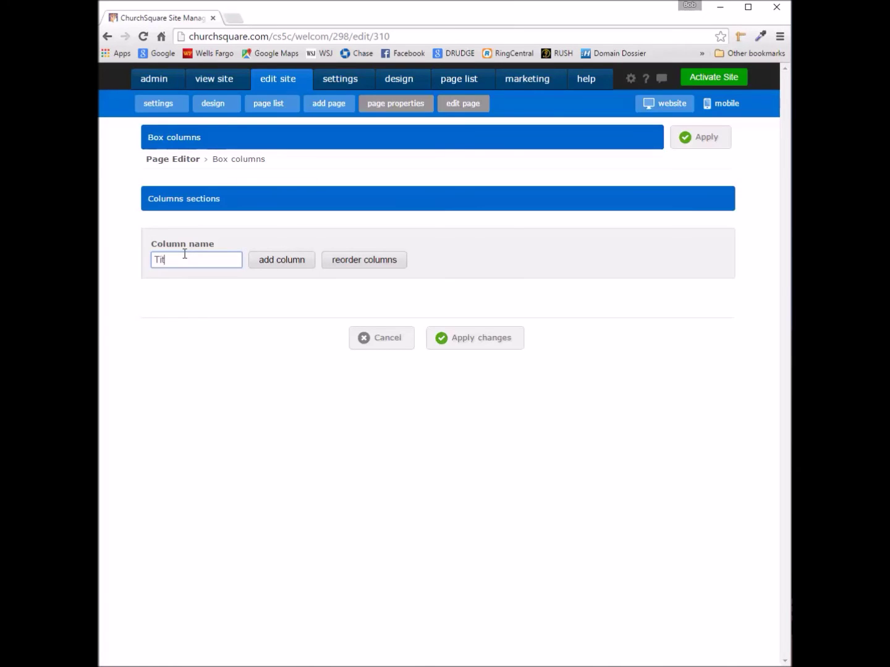
pyautogui.click(297, 265)
pyautogui.click(194, 336)
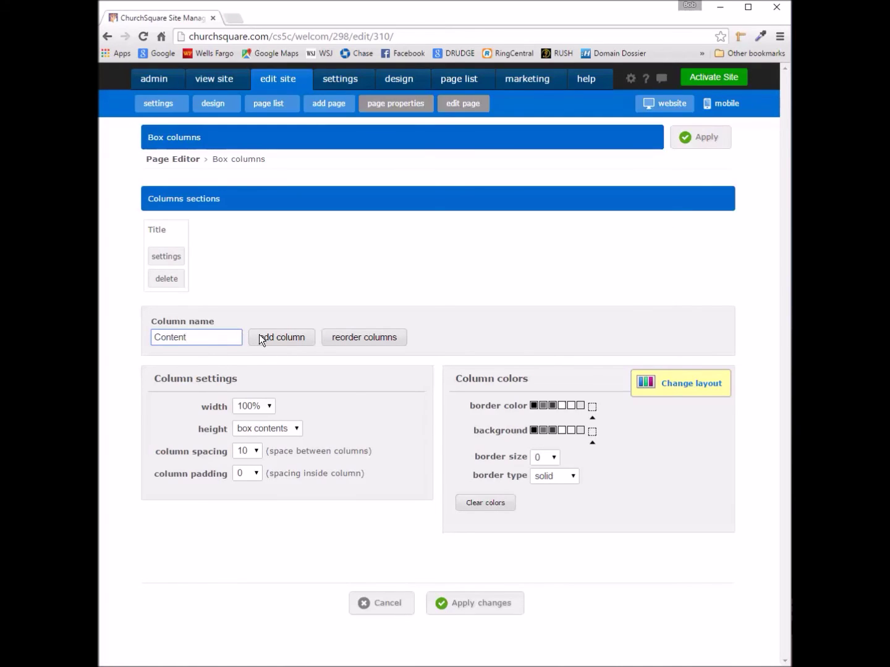
pyautogui.click(274, 337)
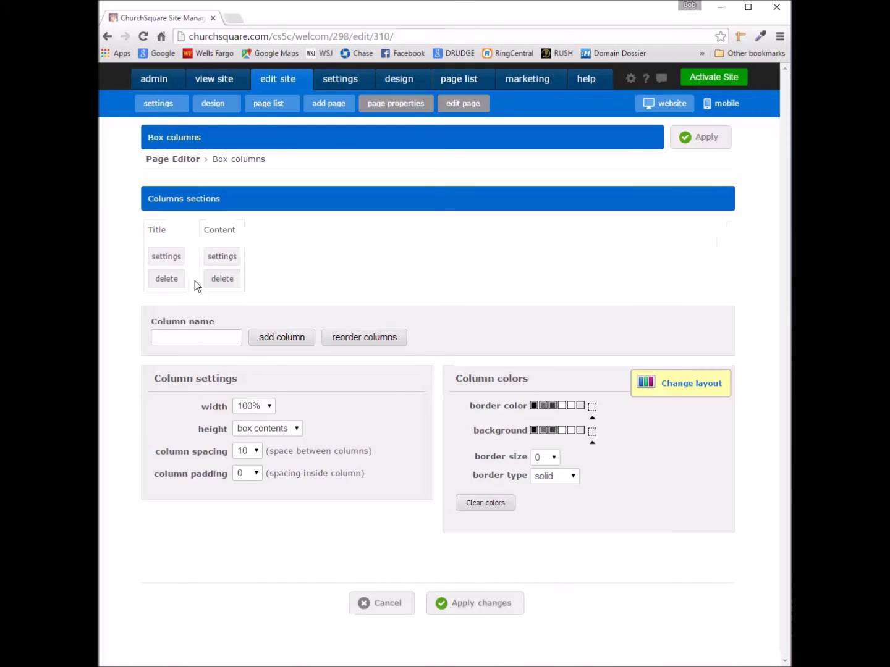
# Step: Set the Title column's width to 20% and apply the change
pyautogui.click(166, 255)
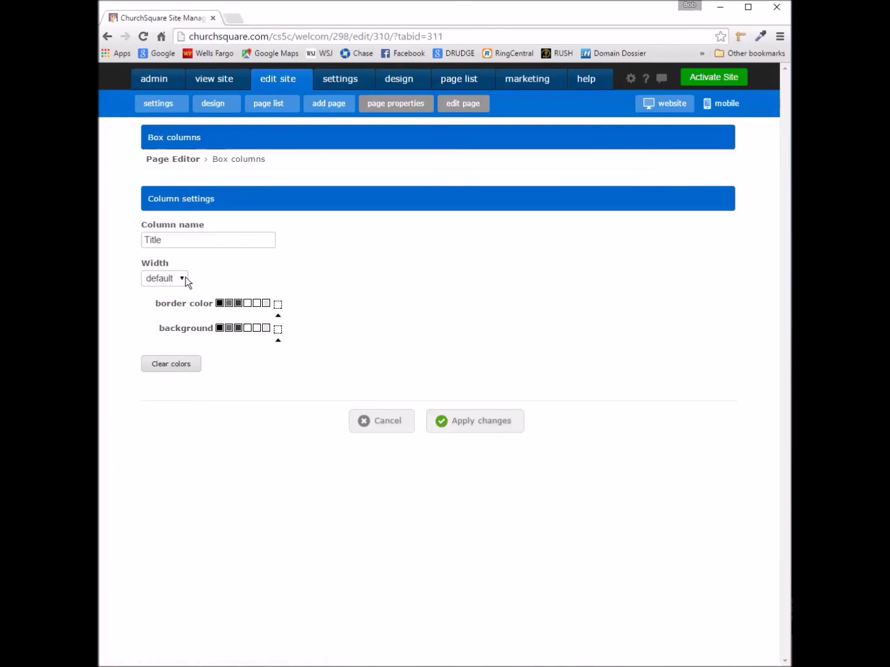
pyautogui.click(184, 279)
pyautogui.click(170, 315)
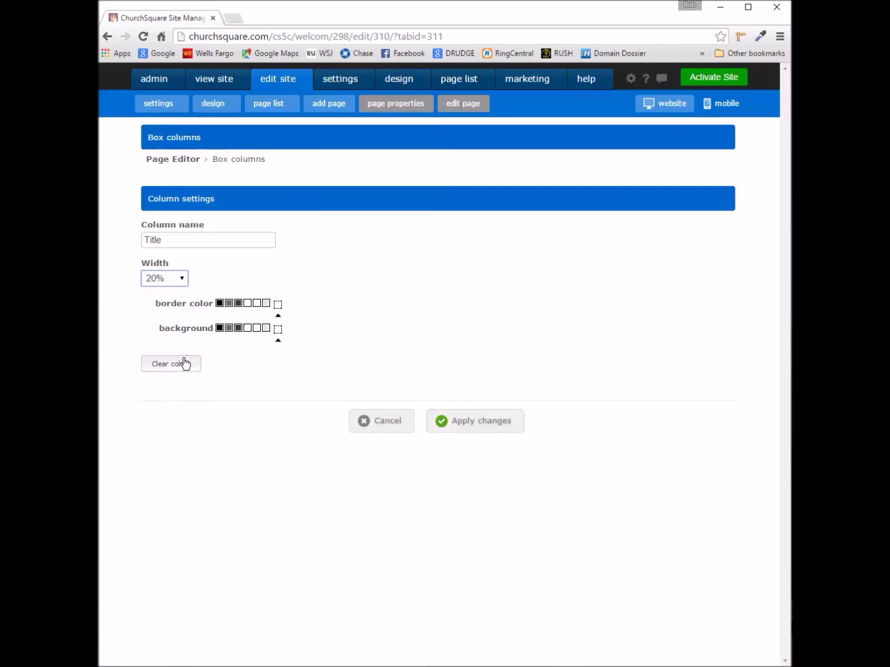
pyautogui.click(454, 423)
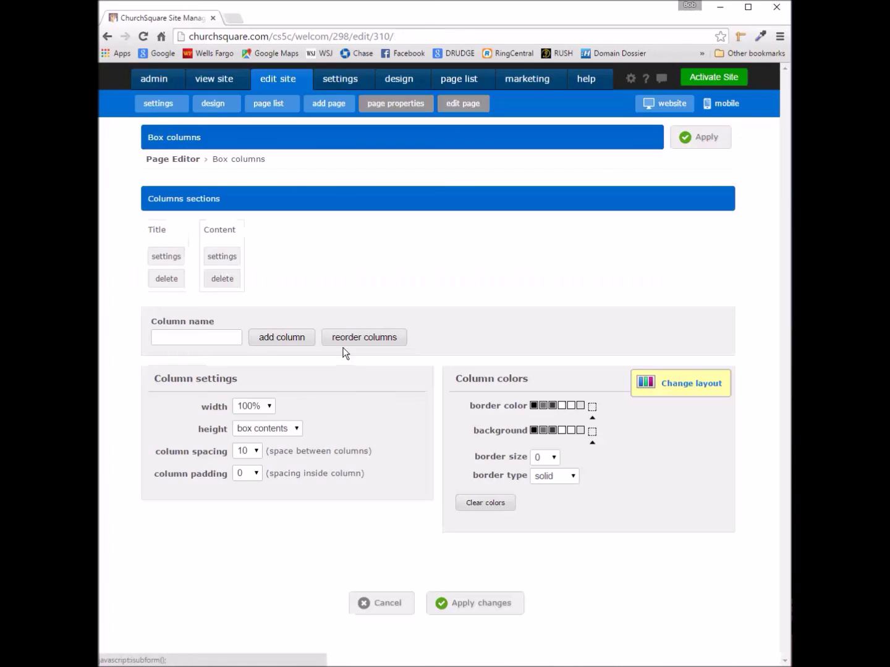
# Step: Set the Content column's width to 80% and apply the change
pyautogui.click(225, 259)
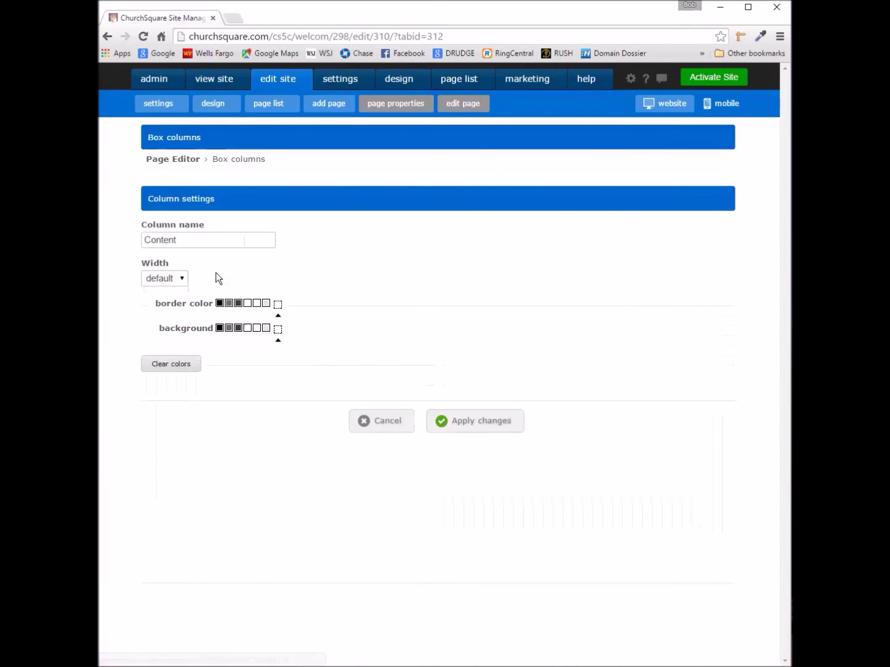
pyautogui.click(178, 278)
pyautogui.click(166, 387)
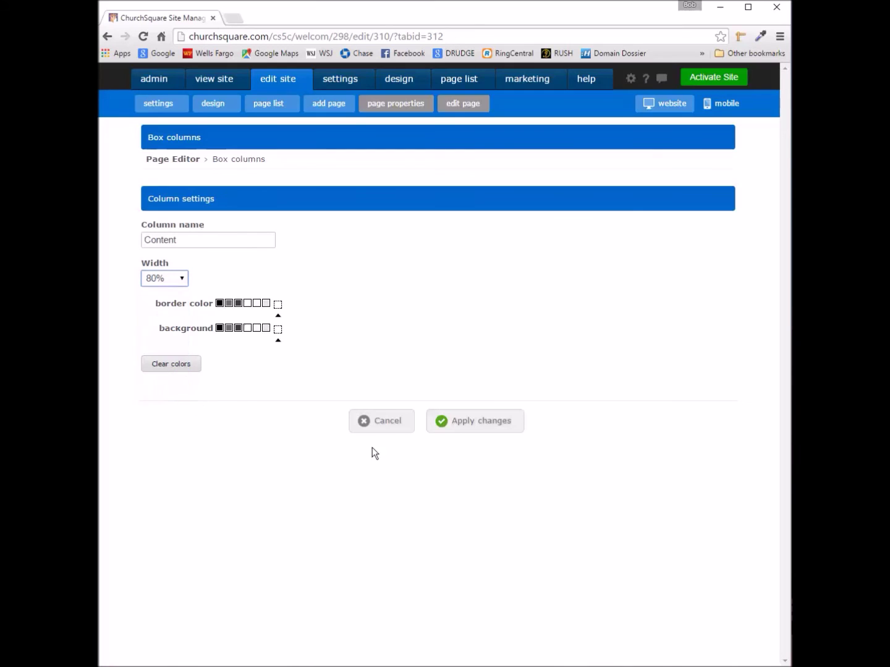
pyautogui.click(451, 420)
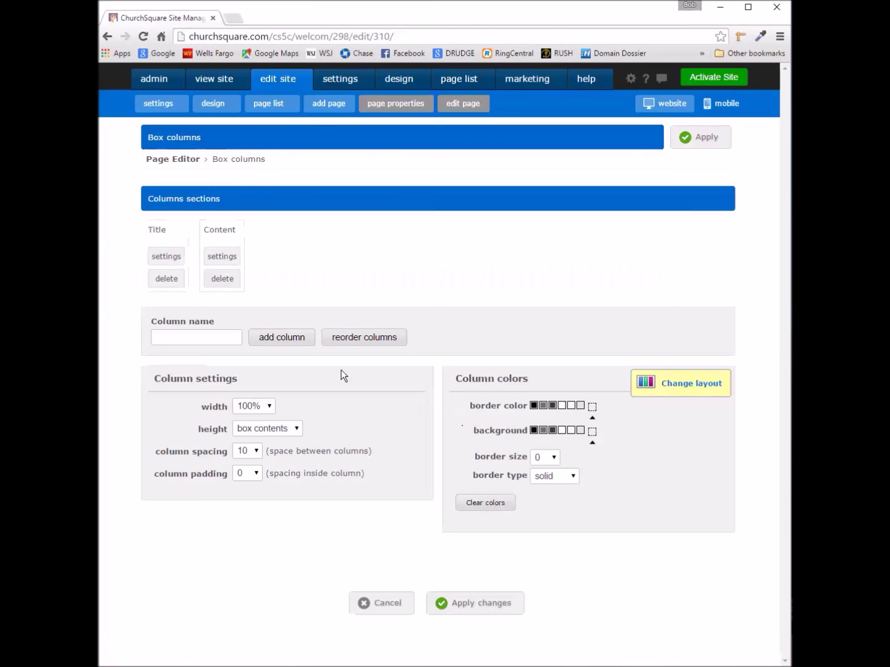
# Step: Set the column spacing to 25, increase the column padding, and apply the box columns settings
pyautogui.click(255, 452)
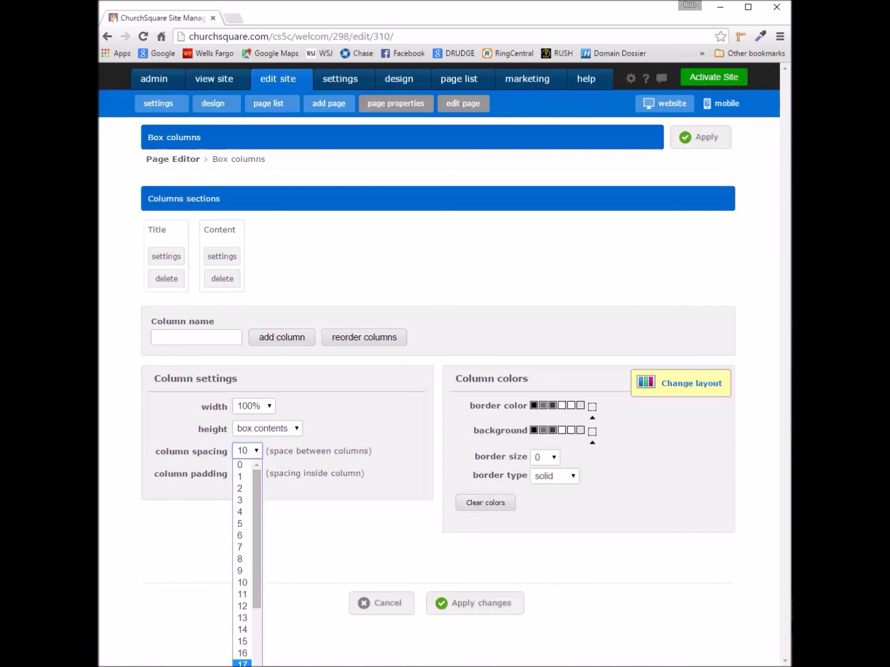
pyautogui.scroll(-4, 256, 662)
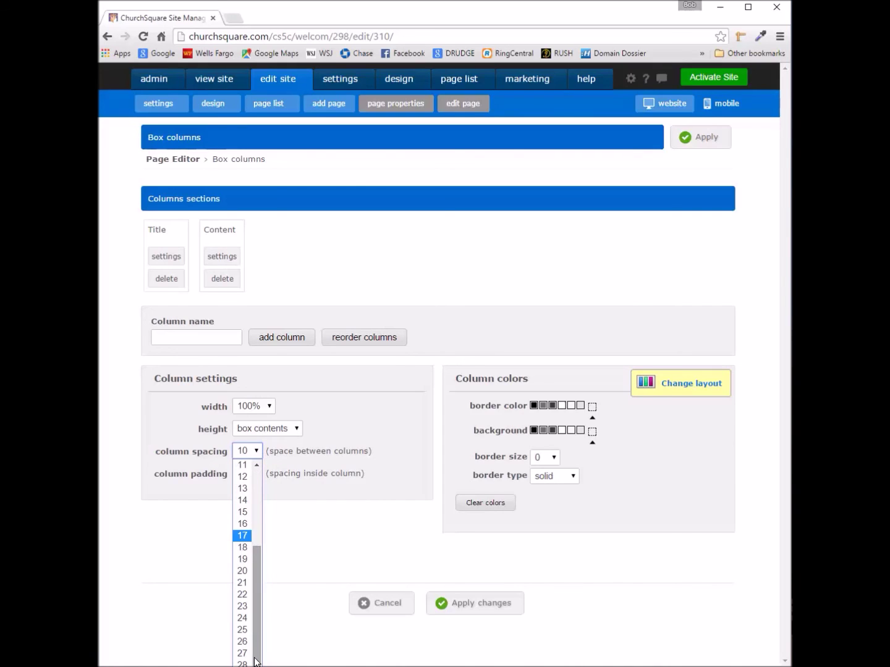
pyautogui.click(250, 625)
pyautogui.click(257, 472)
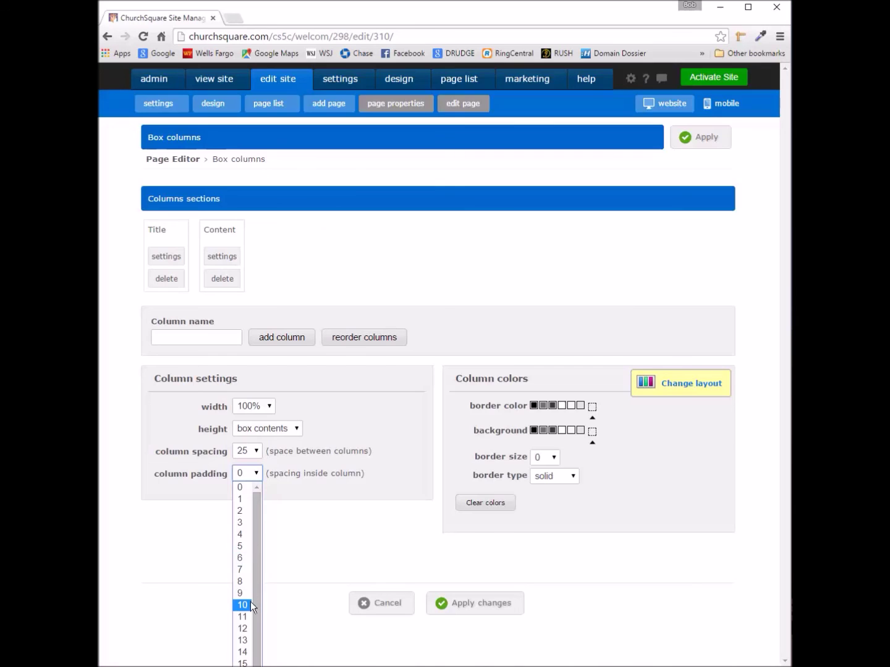
pyautogui.scroll(-3, 256, 611)
pyautogui.click(241, 611)
pyautogui.click(497, 605)
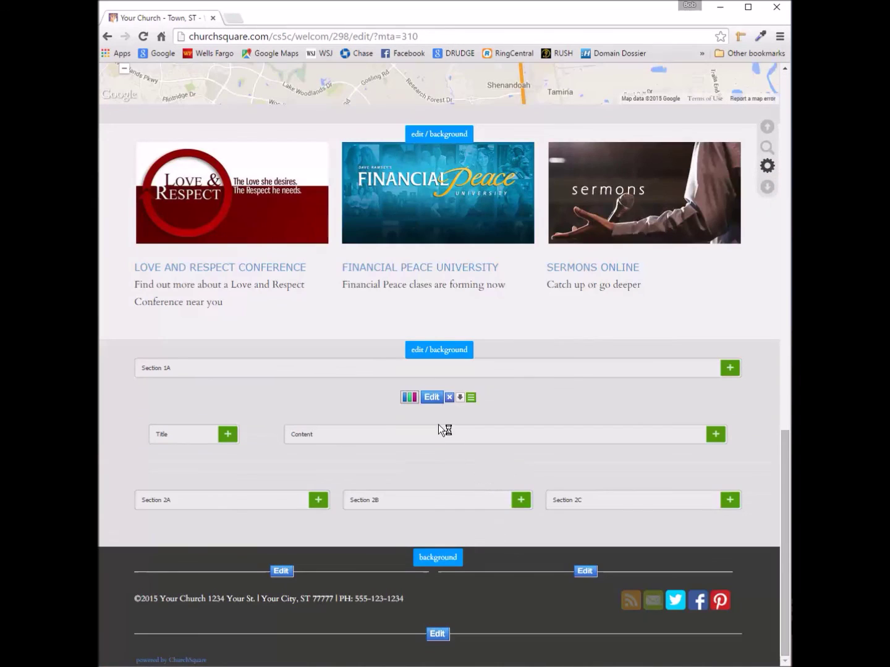
# Step: Add a text component reading "ABOUT ARRIVE CHURCH" to the Title column and apply it
pyautogui.click(228, 437)
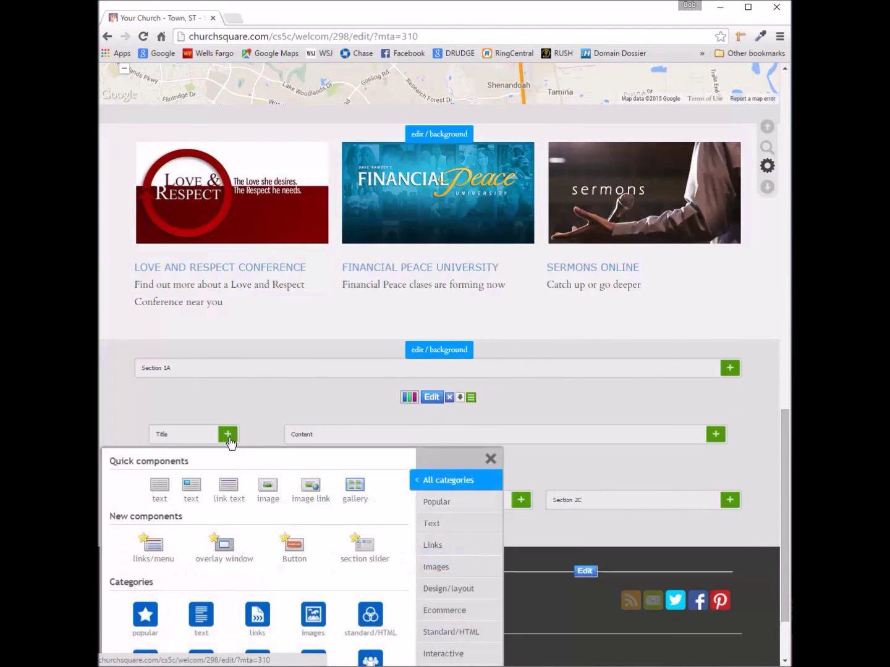
pyautogui.click(159, 492)
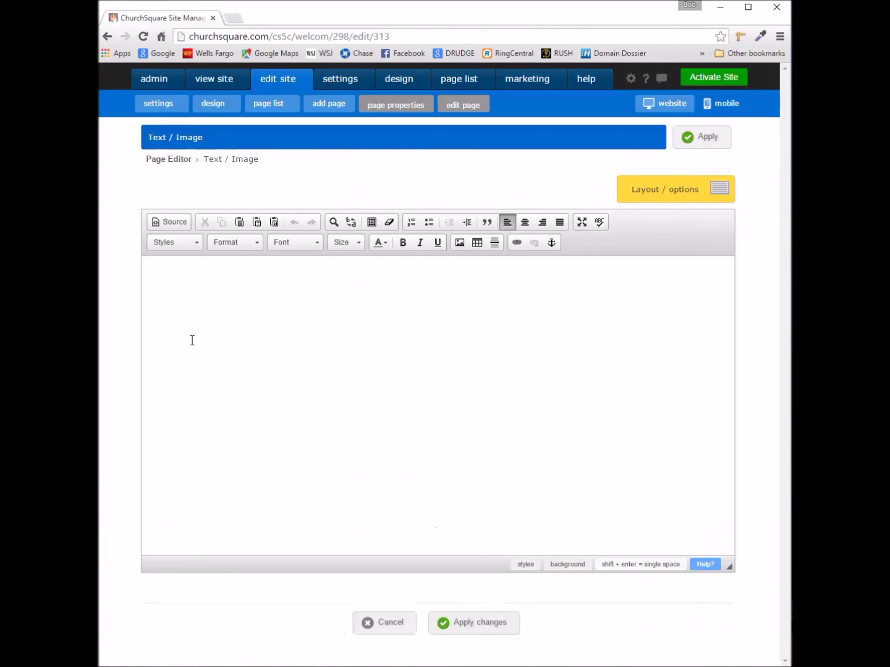
pyautogui.click(216, 281)
pyautogui.write('ABOUT ARRIVE CHURCH')
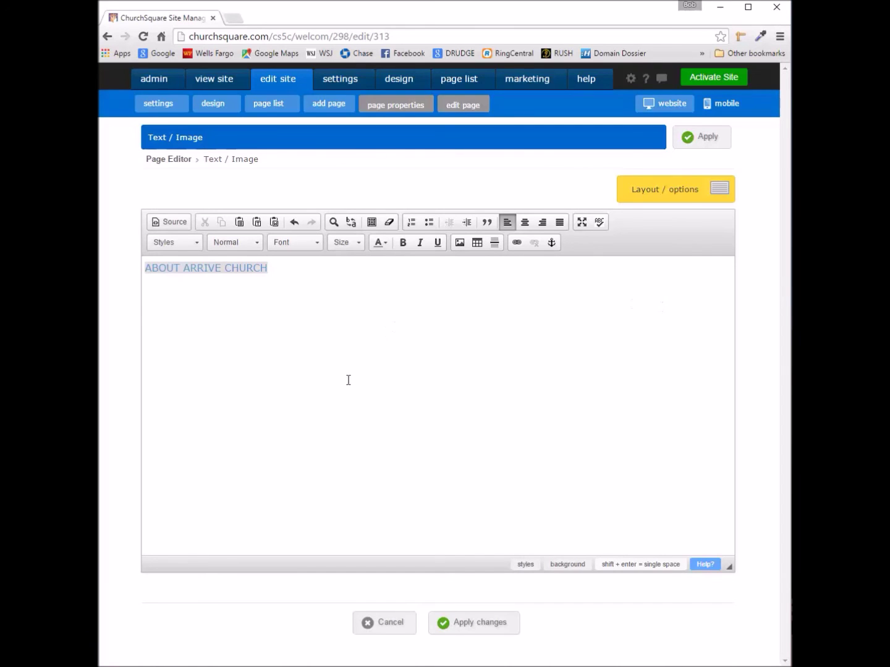
pyautogui.click(470, 627)
# Step: Add a text component with three Lorem ipsum paragraphs to the Content column, apply it, and view the resulting page down to the footer
pyautogui.scroll(-5, 526, 582)
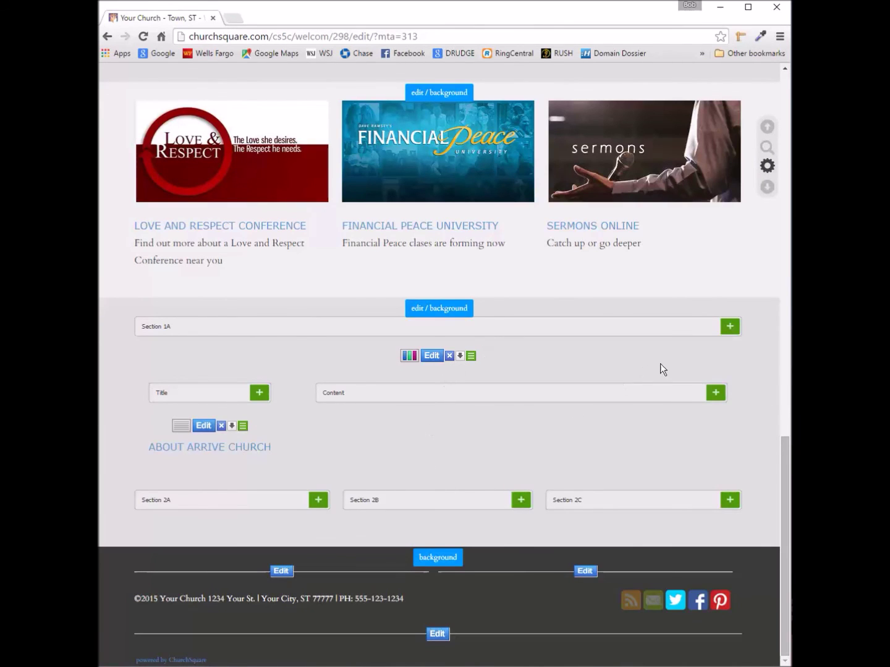
pyautogui.click(715, 394)
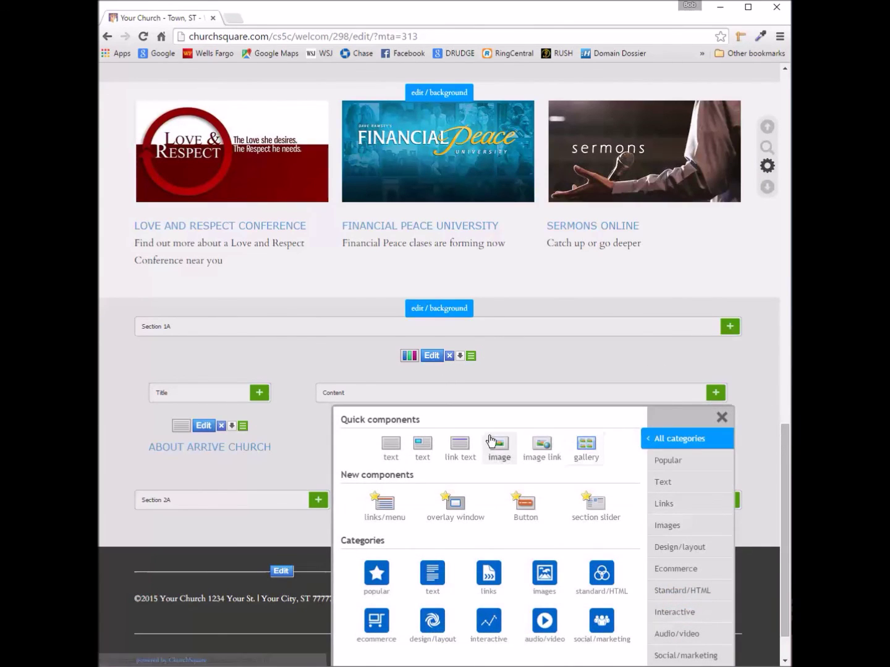
pyautogui.click(398, 447)
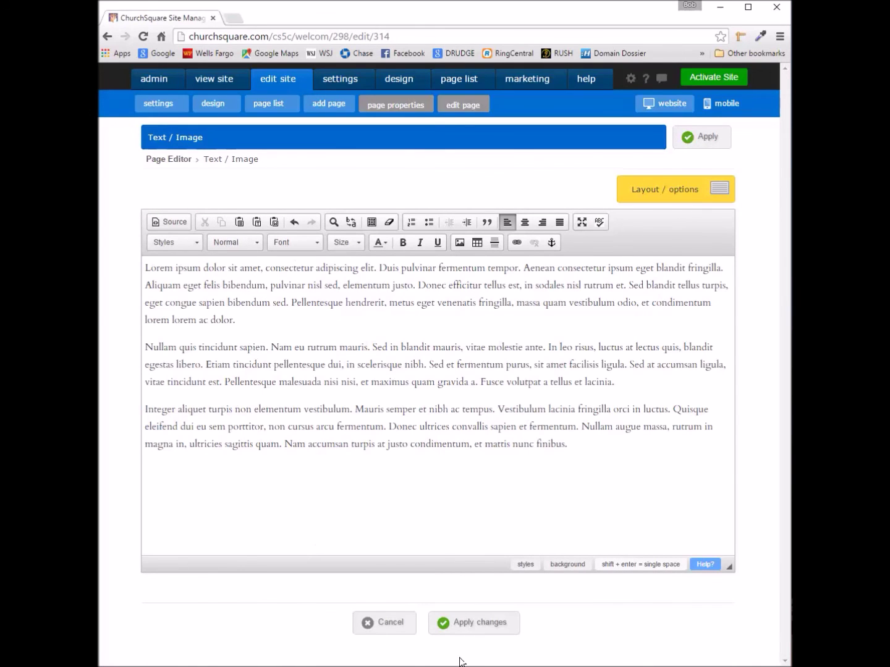
pyautogui.click(479, 633)
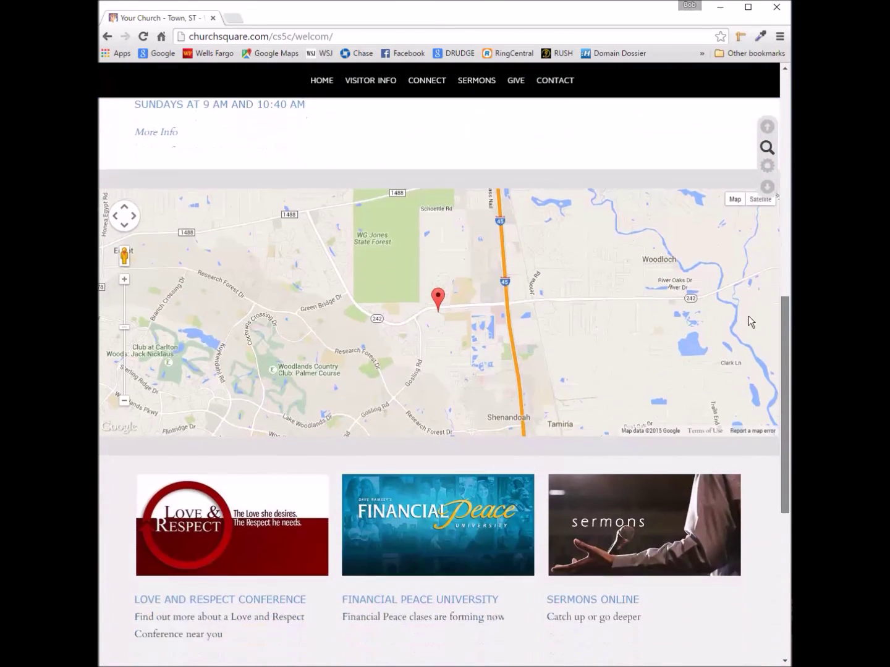
pyautogui.scroll(-2, 742, 432)
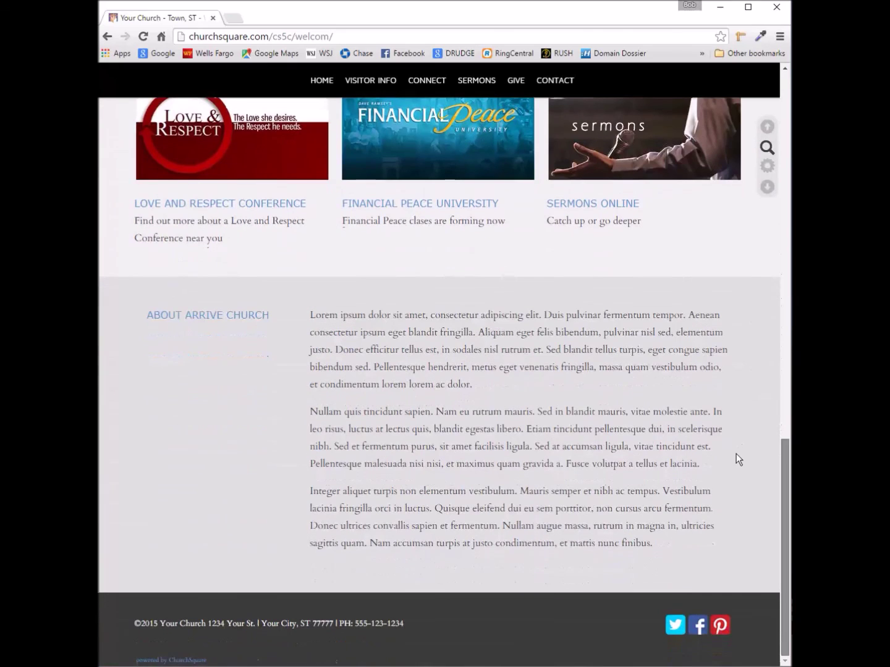